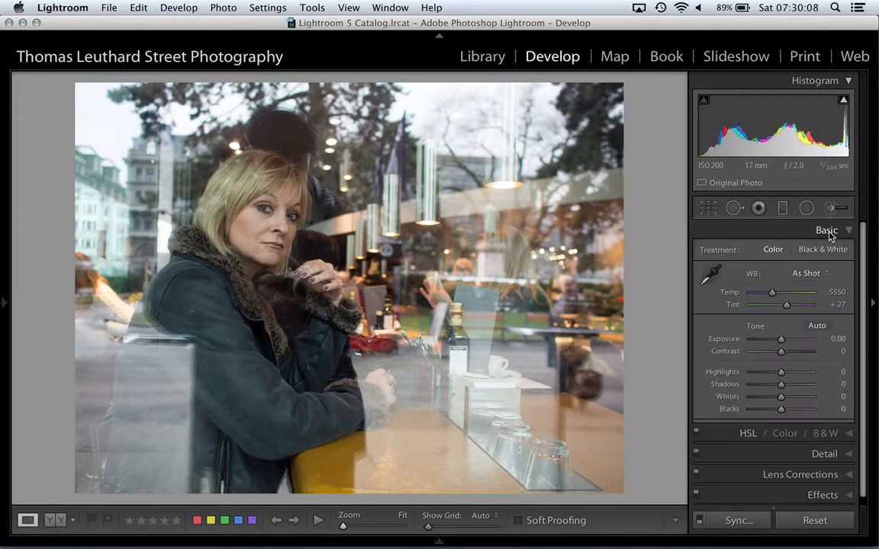
# - Convert the portrait to black and white and set its contrast to +10
pyautogui.click(818, 256)
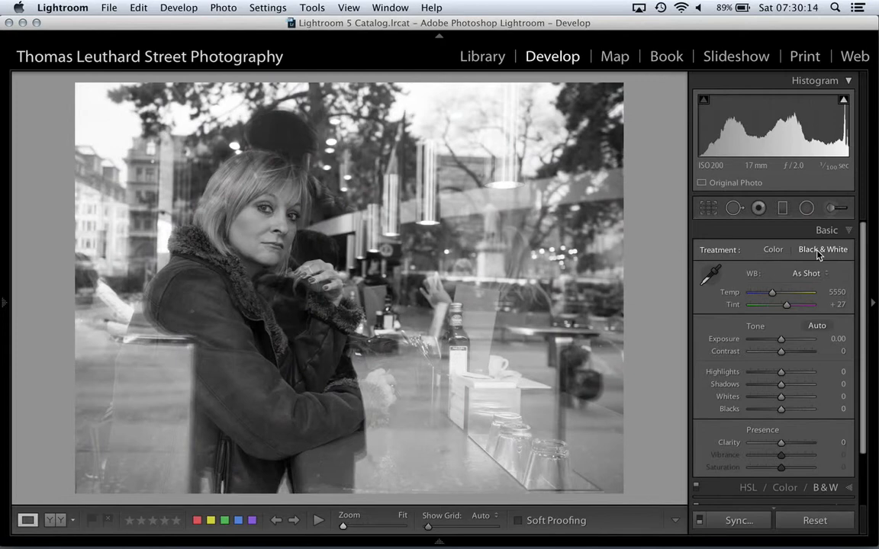
pyautogui.click(834, 352)
pyautogui.write('10')
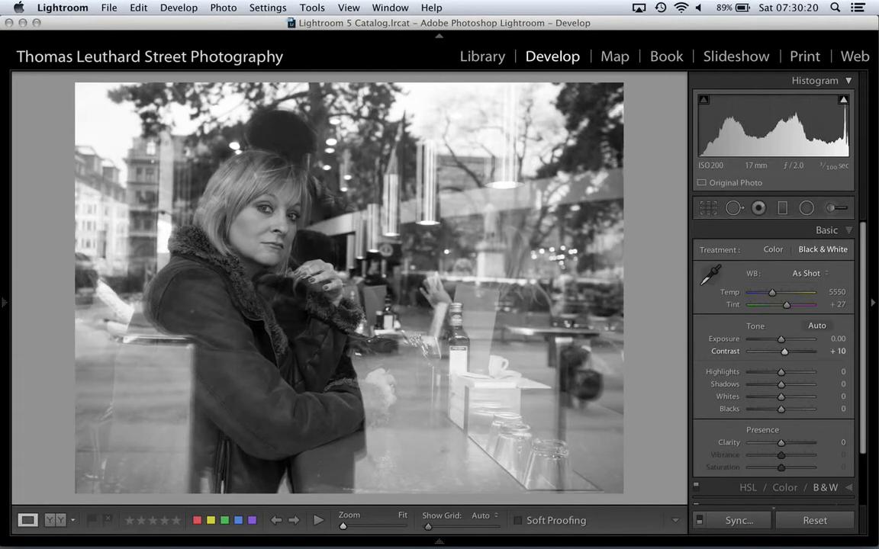
# - Try a strong clarity boost on the portrait, and set clarity to +5
pyautogui.click(837, 443)
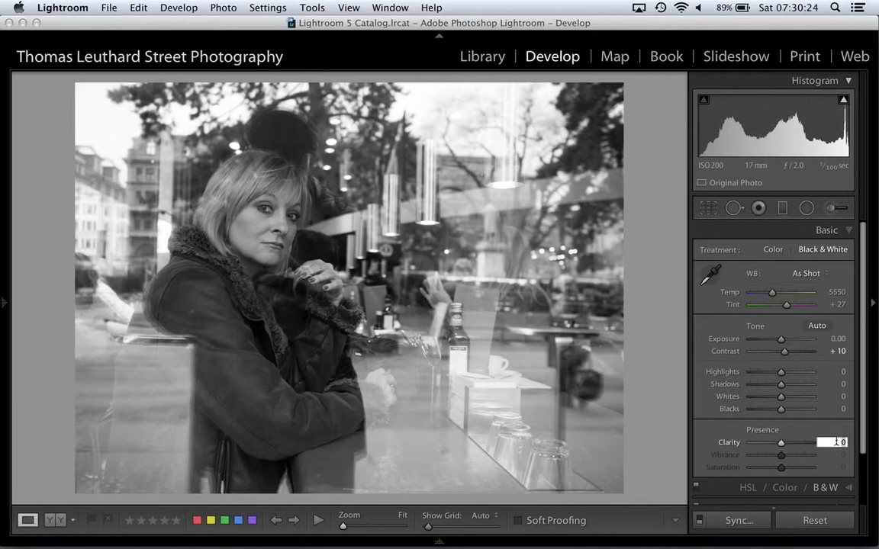
pyautogui.moveTo(781, 446); pyautogui.dragTo(826, 448)
pyautogui.click(837, 442)
pyautogui.write('5')
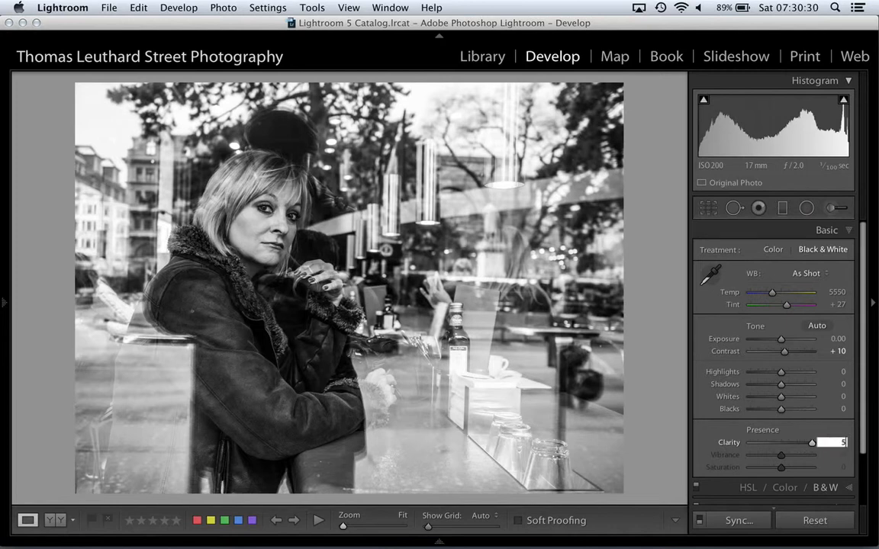
pyautogui.press('Return')
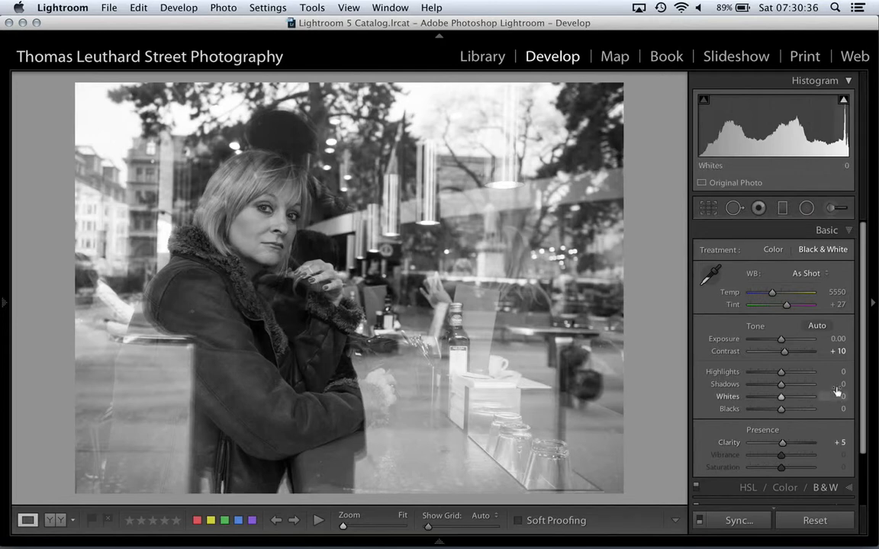
pyautogui.scroll(-4, 837, 390)
pyautogui.scroll(4, 837, 389)
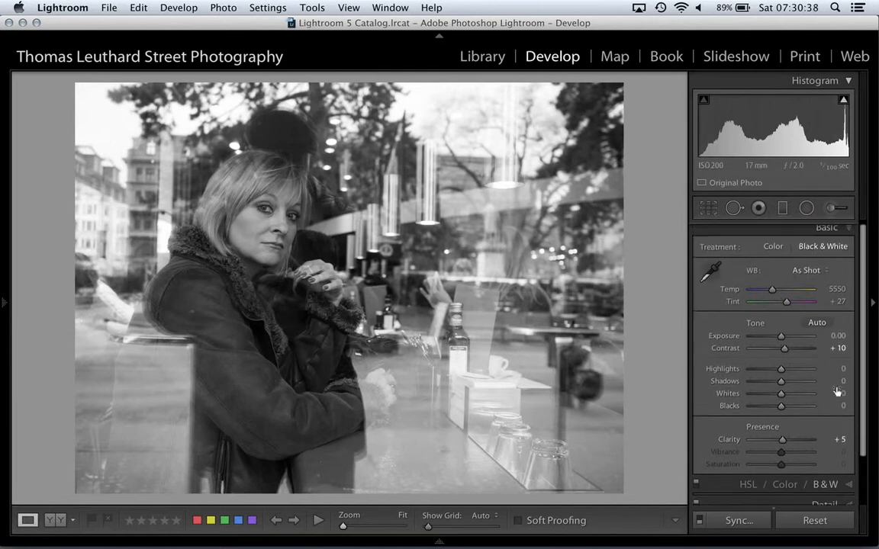
# - Try darkening the Black & White Mix with red at -24 and orange at -52, and restore the automatic mix
pyautogui.click(834, 233)
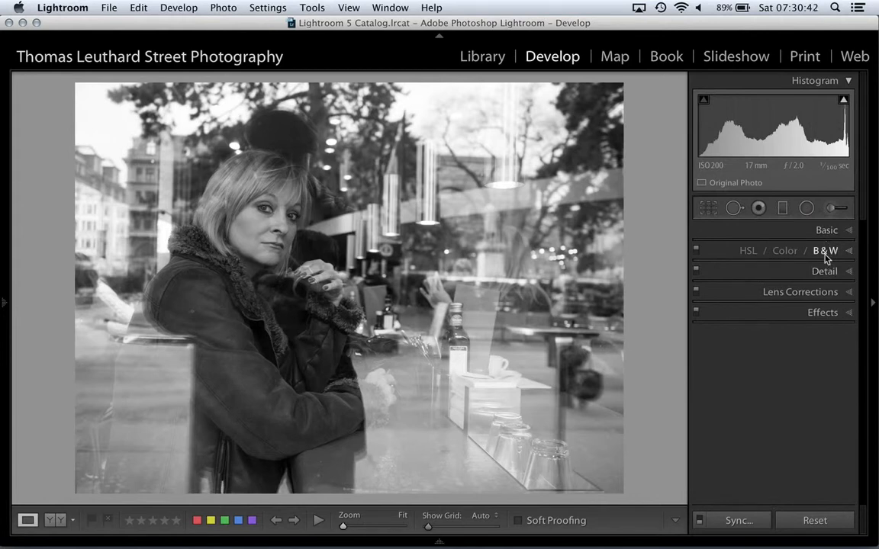
pyautogui.click(826, 250)
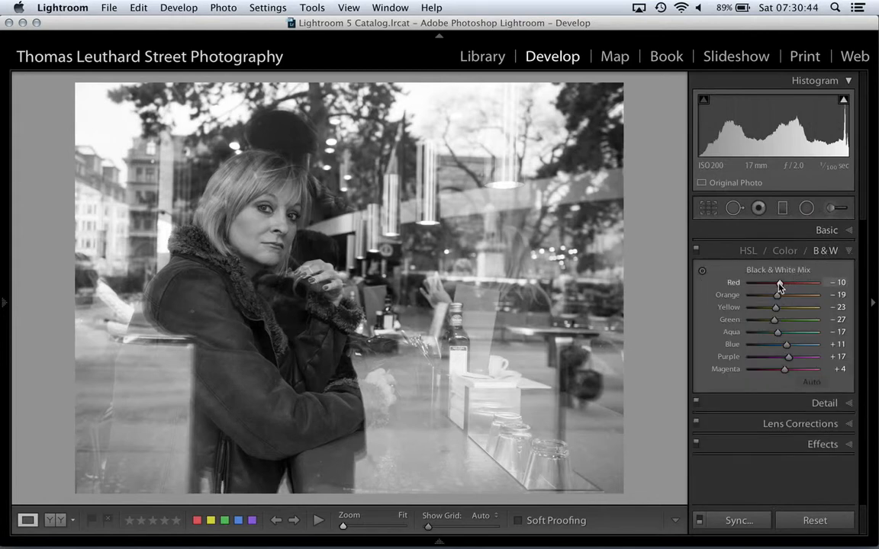
pyautogui.moveTo(779, 286)
pyautogui.mouseDown()
pyautogui.moveTo(763, 286)
pyautogui.moveTo(797, 287)
pyautogui.moveTo(781, 286)
pyautogui.moveTo(772, 300)
pyautogui.mouseUp()
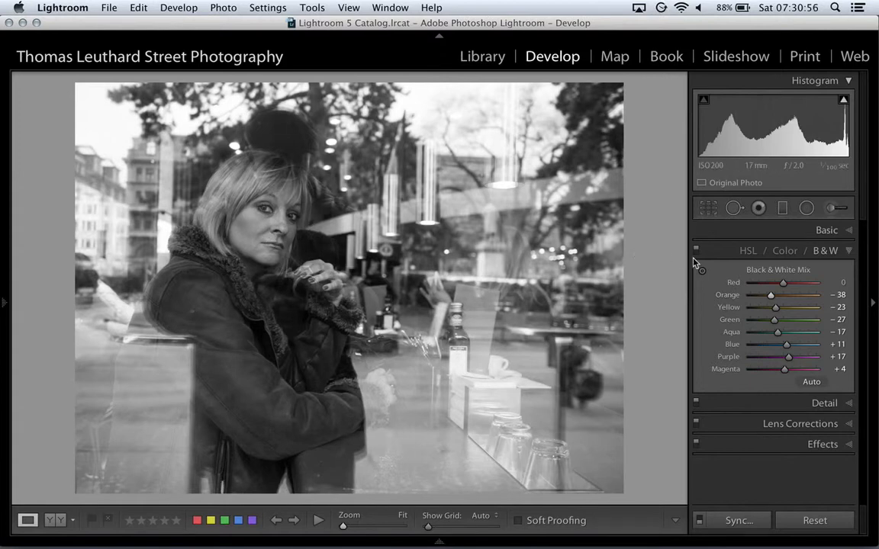
pyautogui.moveTo(785, 282); pyautogui.dragTo(767, 298)
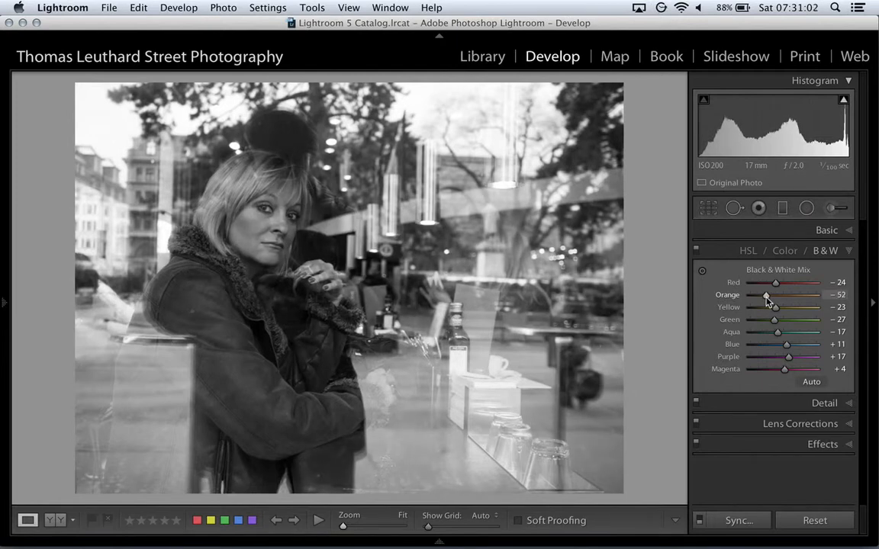
pyautogui.click(811, 382)
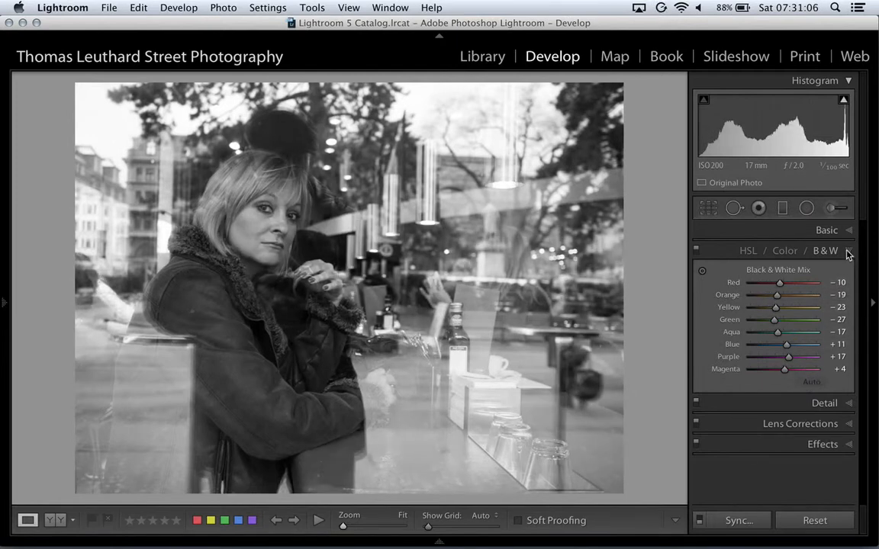
# - Review the sharpening and noise reduction settings and the basic lens correction options for the portrait
pyautogui.click(849, 252)
pyautogui.click(848, 271)
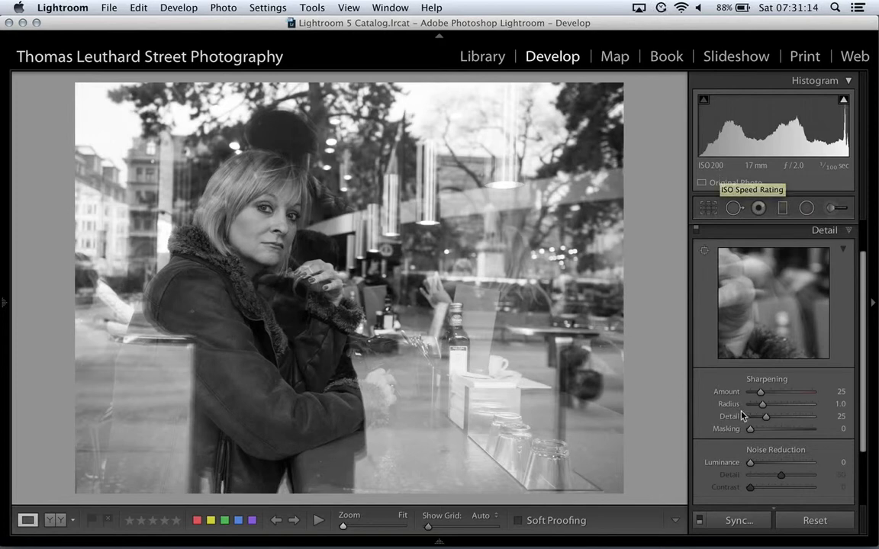
pyautogui.click(847, 233)
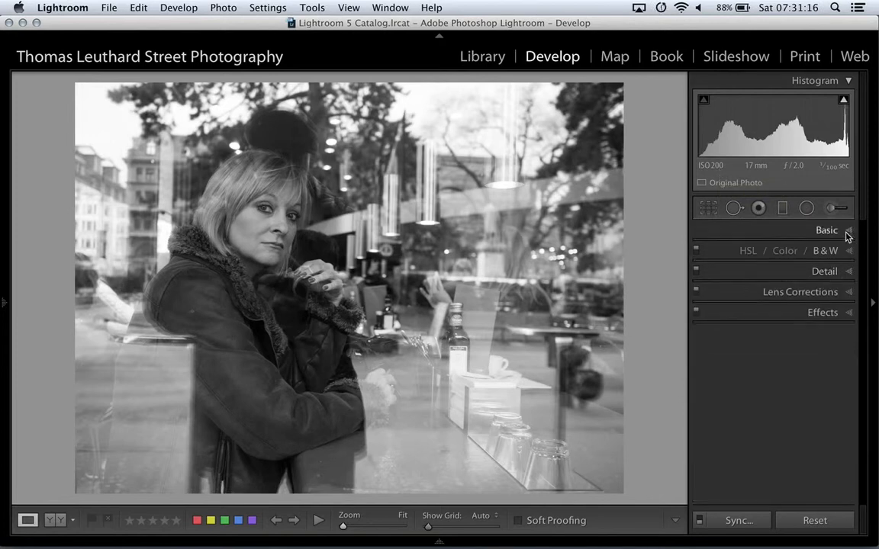
pyautogui.click(847, 293)
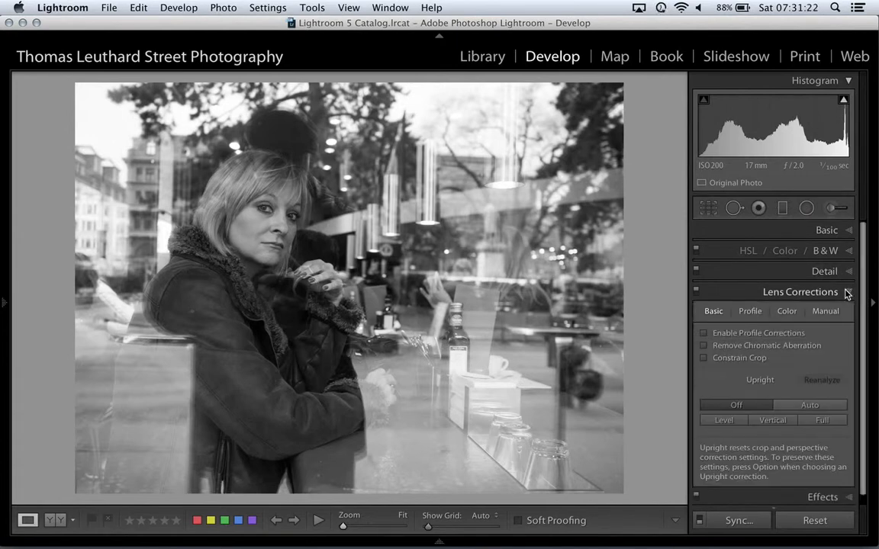
pyautogui.click(846, 293)
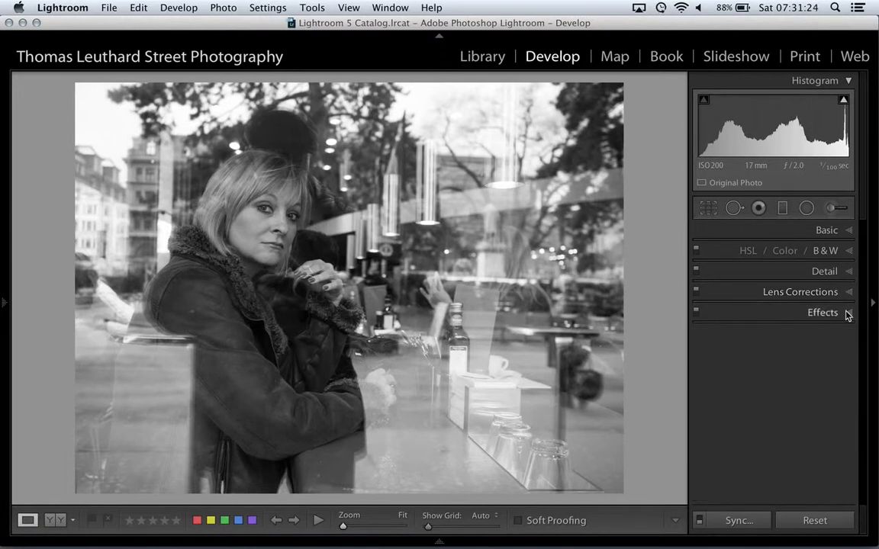
# - Add a dark post-crop vignette to the portrait with an amount of -30 and a midpoint of 45
pyautogui.click(847, 313)
pyautogui.moveTo(781, 357); pyautogui.dragTo(774, 359)
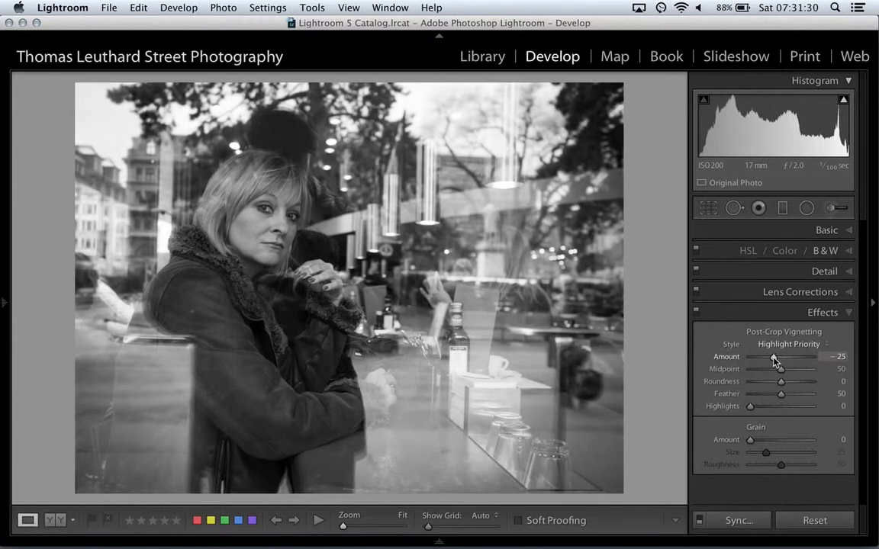
pyautogui.moveTo(780, 370)
pyautogui.mouseDown()
pyautogui.moveTo(766, 372)
pyautogui.moveTo(789, 374)
pyautogui.moveTo(781, 374)
pyautogui.mouseUp()
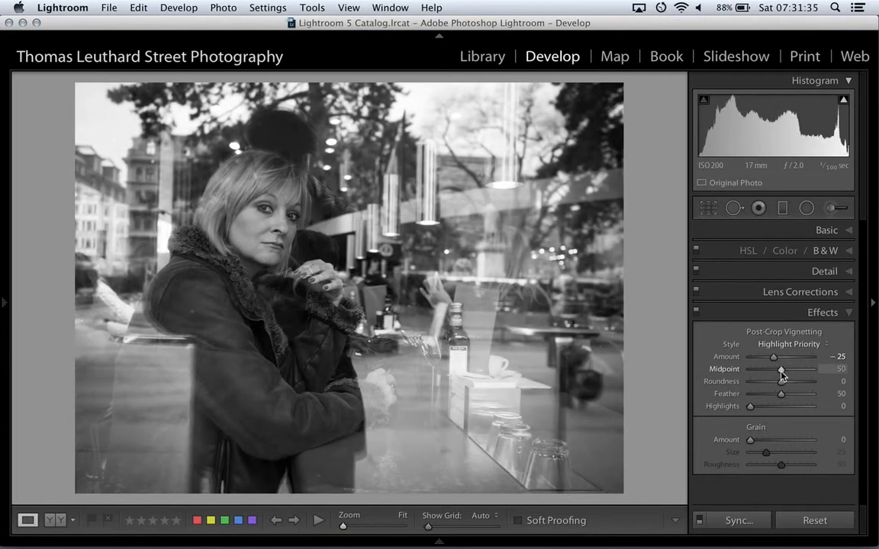
pyautogui.click(832, 372)
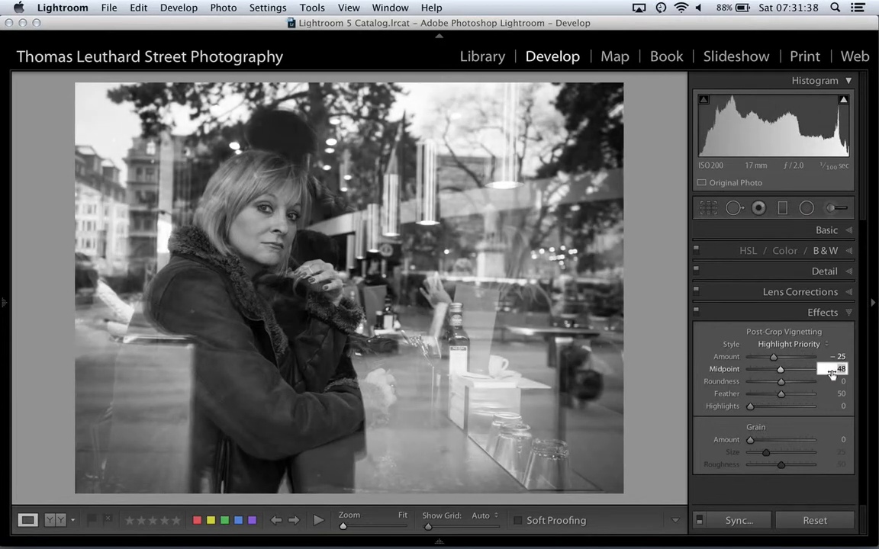
pyautogui.write('45')
pyautogui.press('Return')
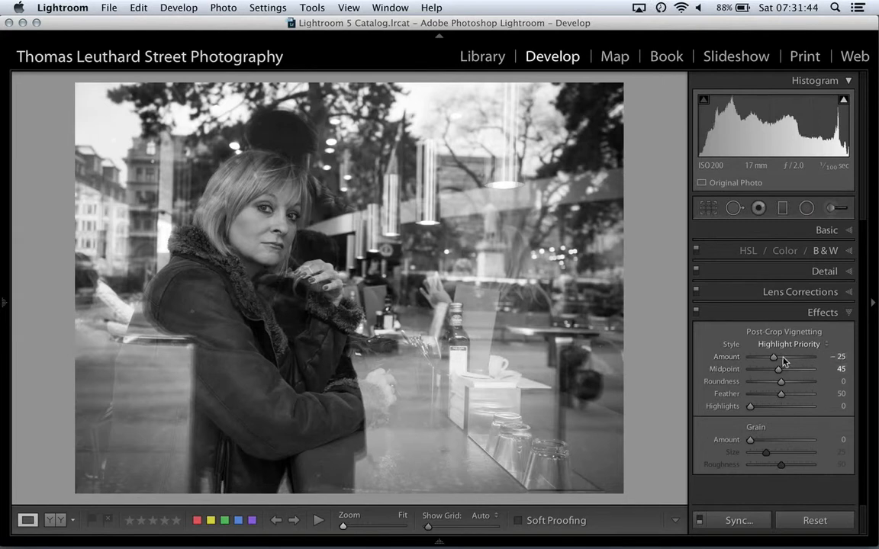
pyautogui.moveTo(775, 359); pyautogui.dragTo(772, 362)
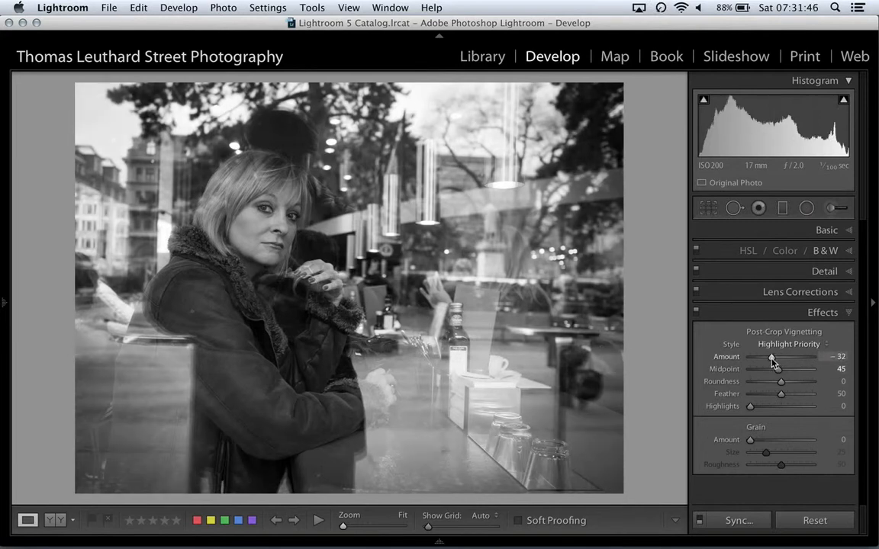
pyautogui.click(836, 358)
pyautogui.write('- 30')
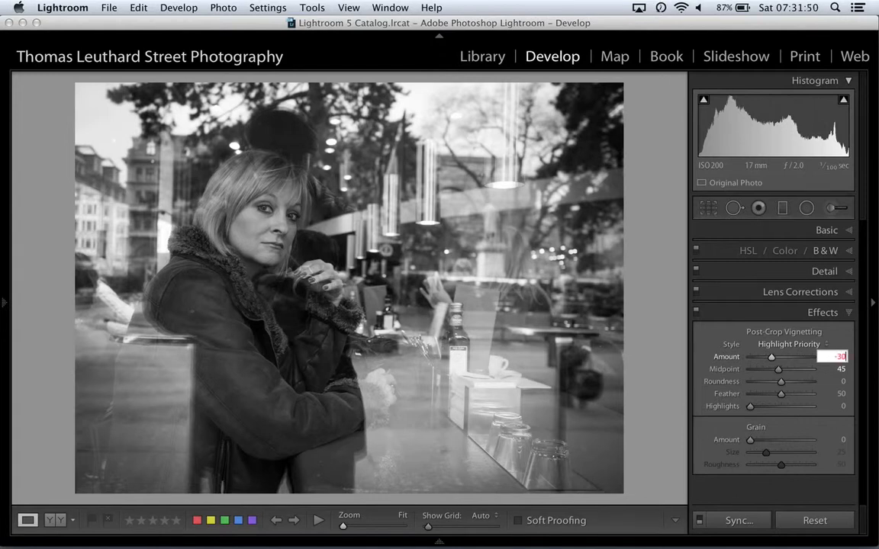
pyautogui.press('Return')
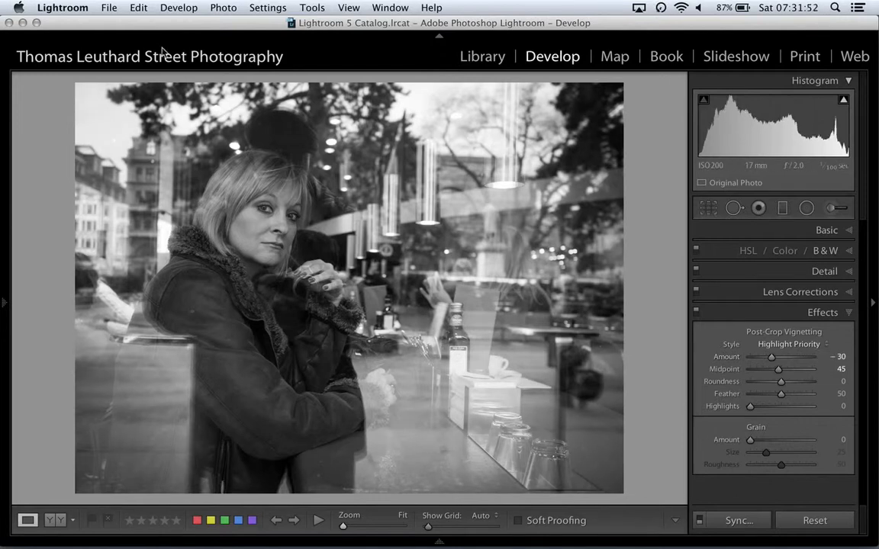
# - Examine the output sharpening options in the export settings and leave without exporting
pyautogui.click(108, 9)
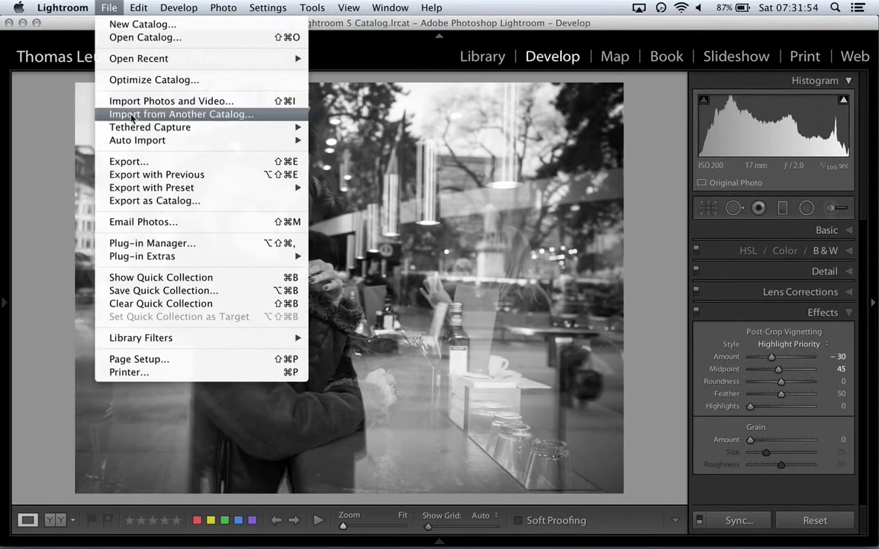
pyautogui.click(126, 161)
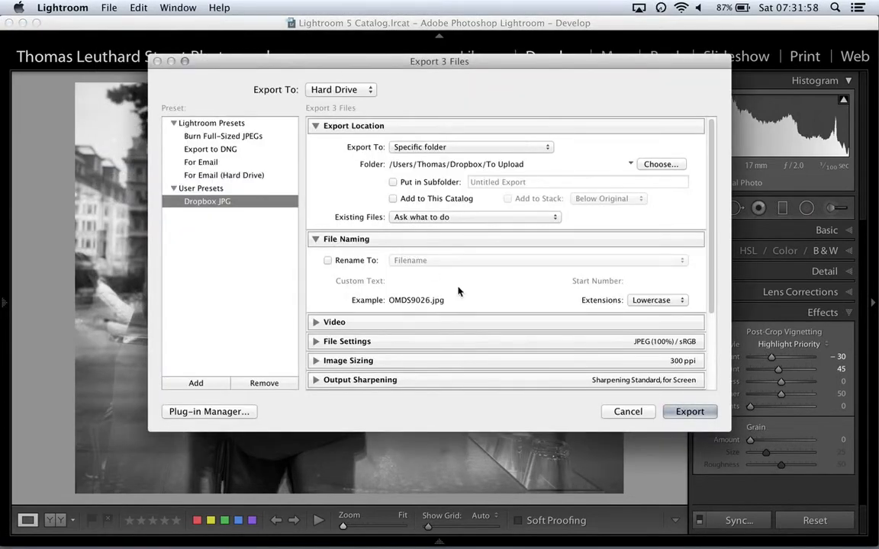
pyautogui.scroll(-2, 458, 290)
pyautogui.scroll(-3, 458, 290)
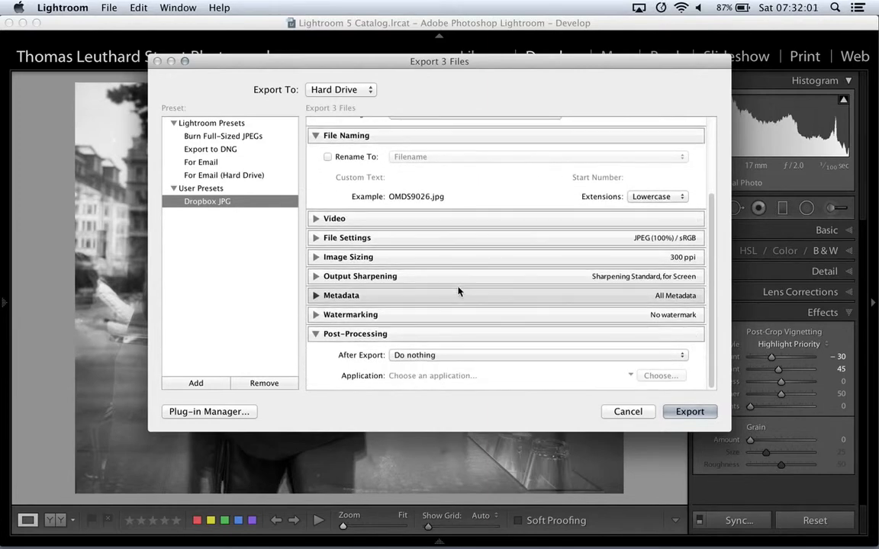
pyautogui.click(315, 276)
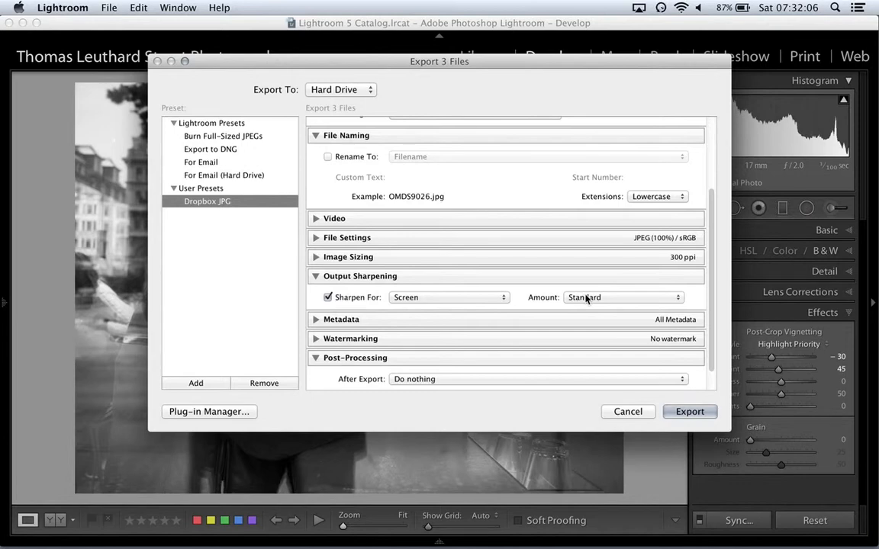
pyautogui.click(625, 412)
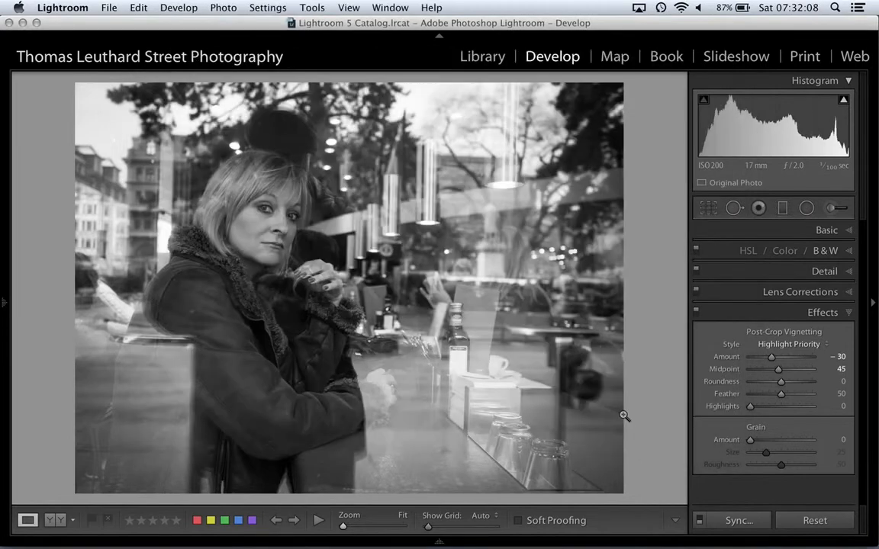
# - Go to the next photo, the silhouette on the stairs, convert it to black and white and set contrast to +10
pyautogui.press('Right')
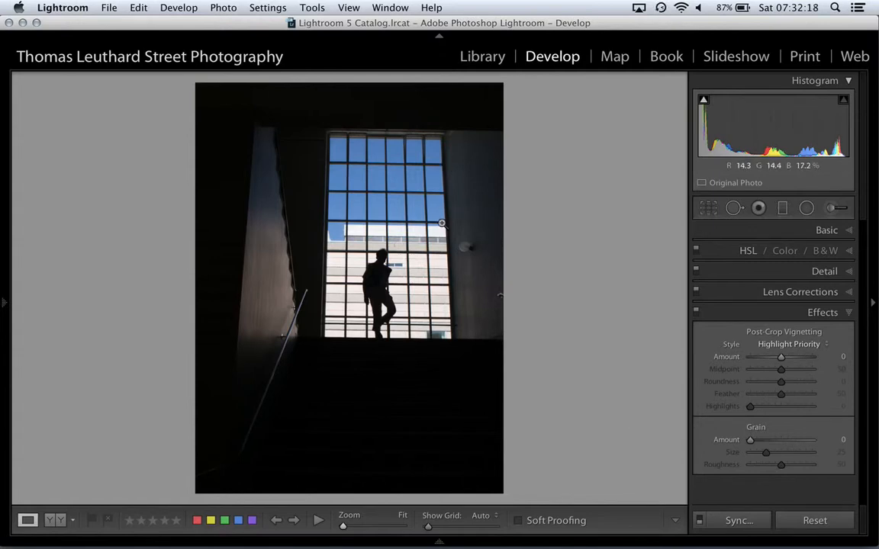
pyautogui.click(822, 309)
pyautogui.click(827, 236)
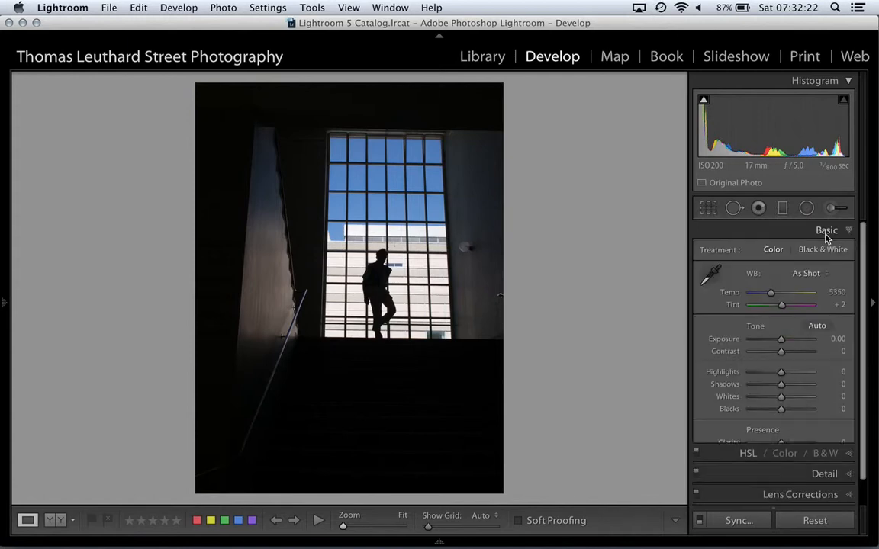
pyautogui.click(825, 250)
pyautogui.click(841, 351)
pyautogui.write('10')
pyautogui.press('Return')
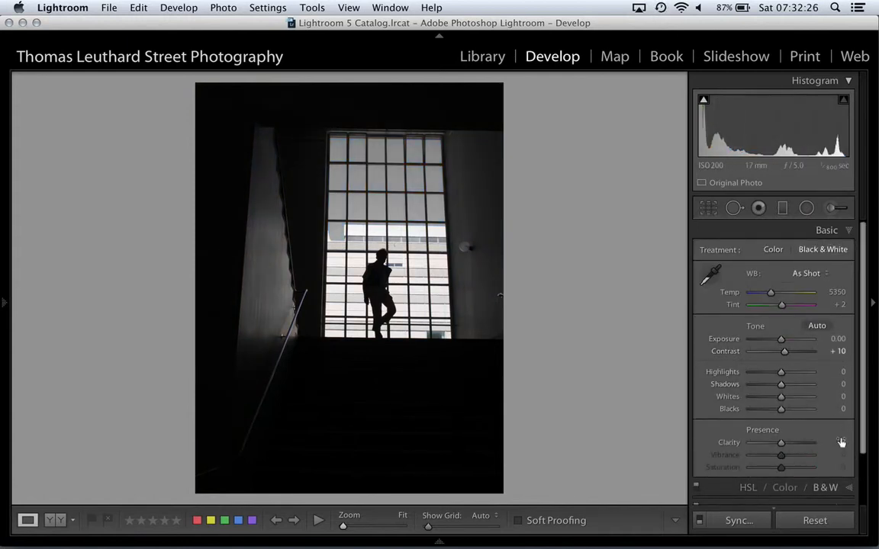
# - Set the silhouette photo's clarity to 10
pyautogui.click(841, 442)
pyautogui.write('10')
pyautogui.press('Return')
pyautogui.click(849, 231)
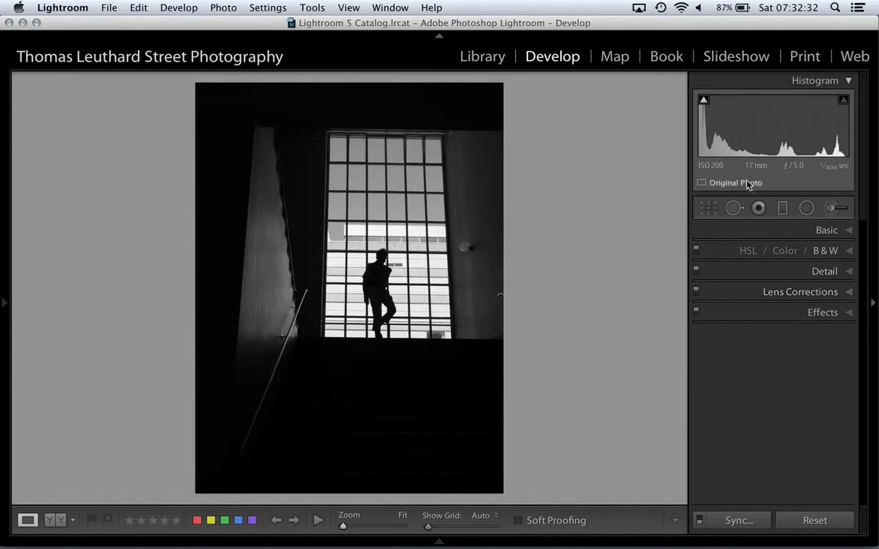
# - Straighten the silhouette photo's perspective with Constrain Crop enabled, trying the Auto Upright correction and applying Full
pyautogui.click(819, 295)
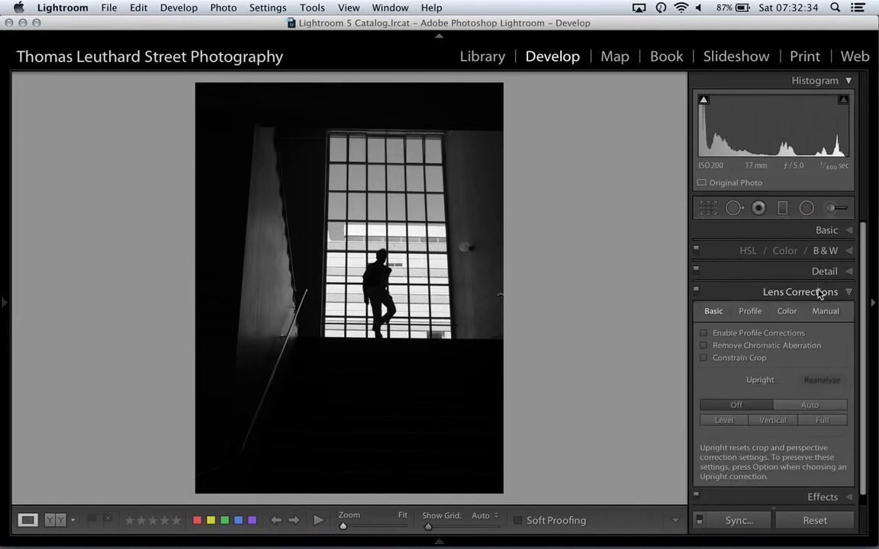
pyautogui.click(705, 359)
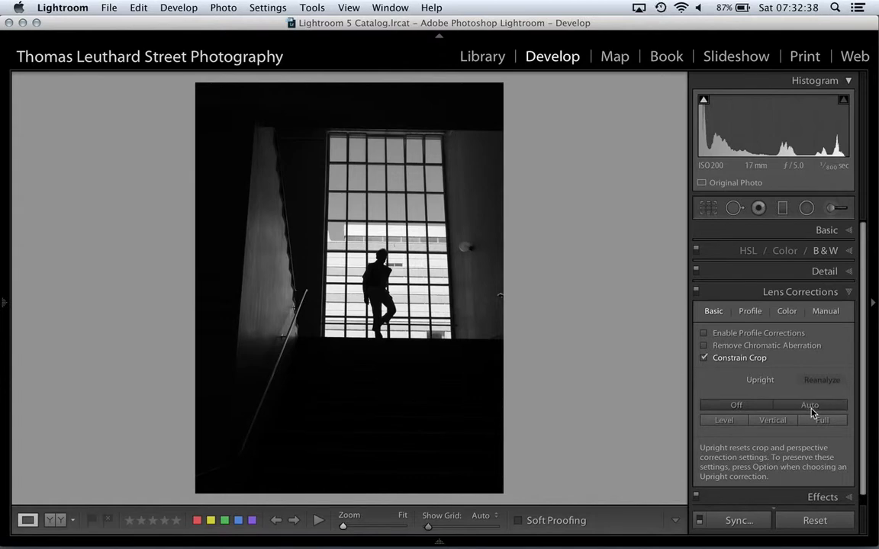
pyautogui.click(810, 409)
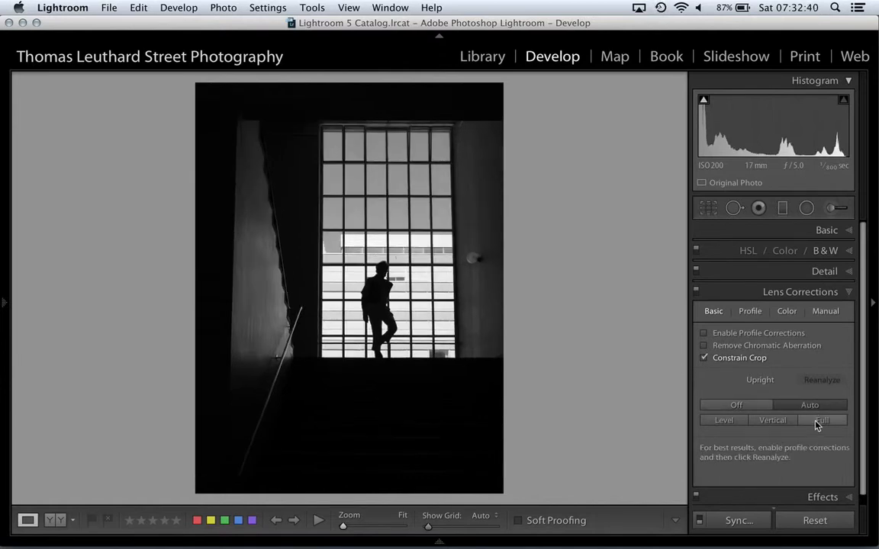
pyautogui.click(818, 424)
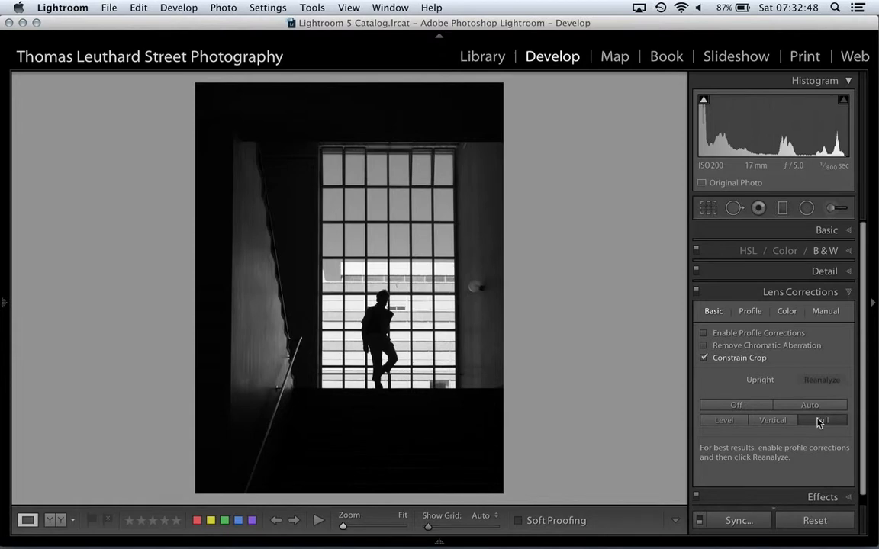
# - Compare the silhouette photo with Upright correction off and set to Full, ending on Full
pyautogui.click(727, 408)
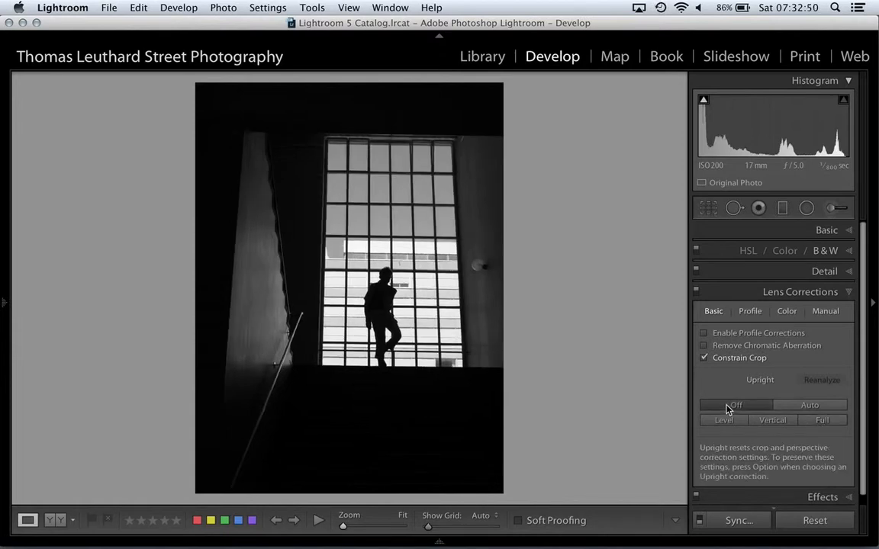
pyautogui.click(823, 424)
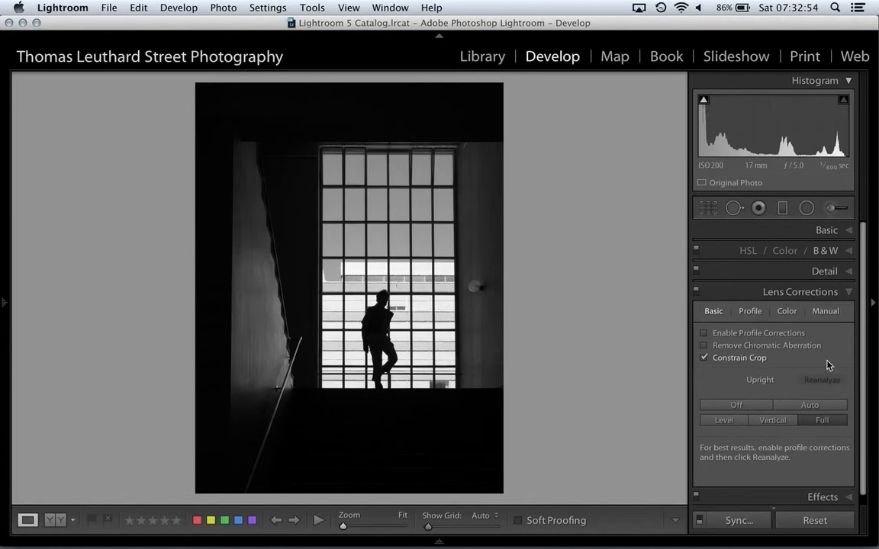
pyautogui.click(815, 296)
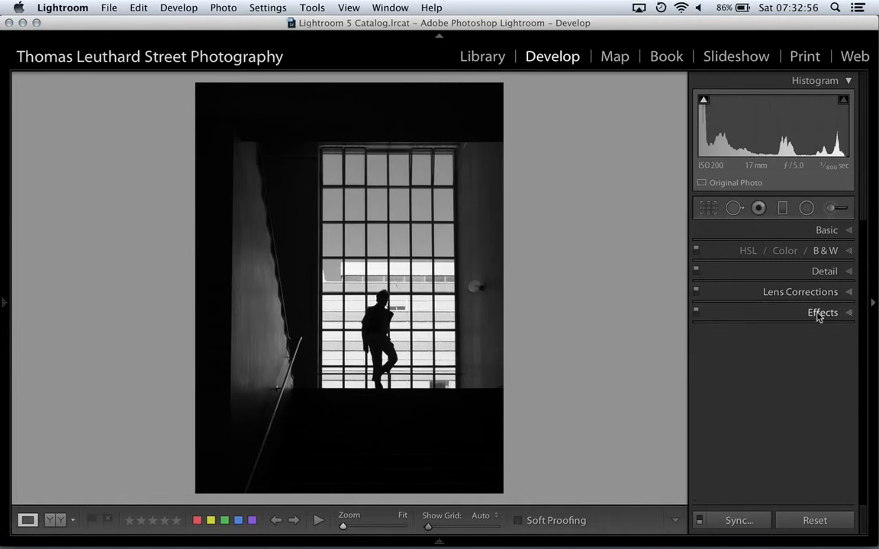
# - Try a post-crop vignette amount of -29 on the silhouette photo, reset it, and inspect the wall beside the window at 1:1
pyautogui.click(819, 312)
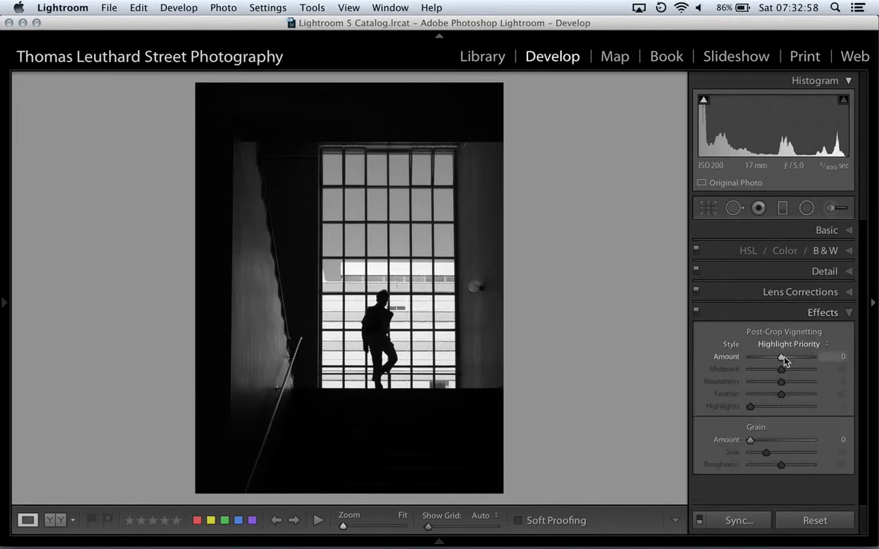
pyautogui.moveTo(781, 357); pyautogui.dragTo(771, 358)
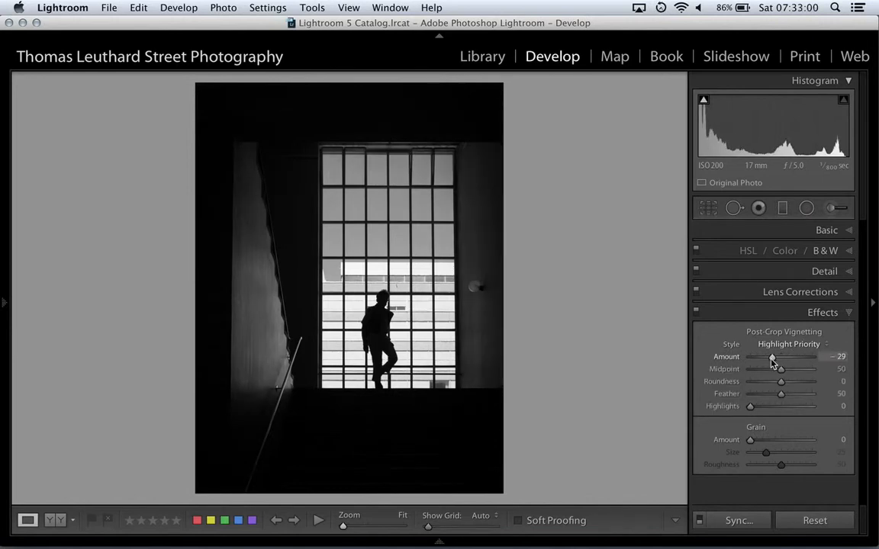
pyautogui.doubleClick(727, 356)
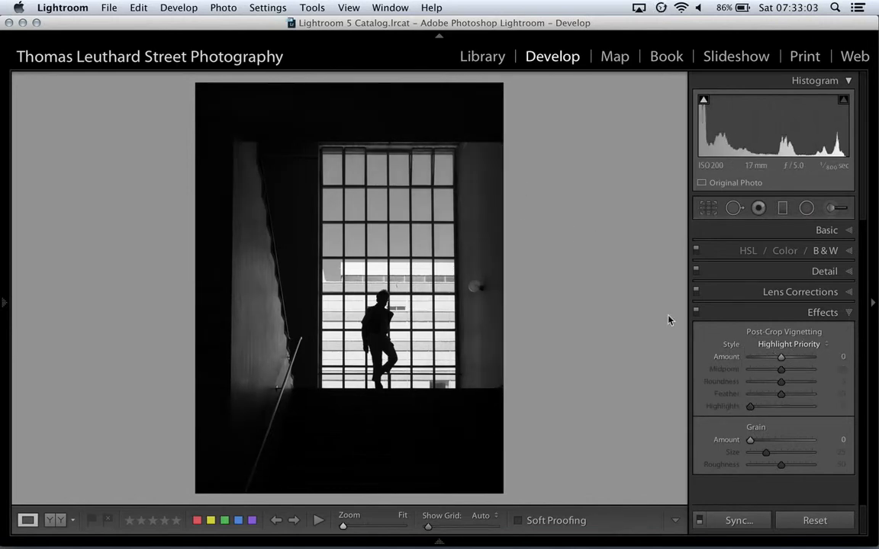
pyautogui.click(479, 141)
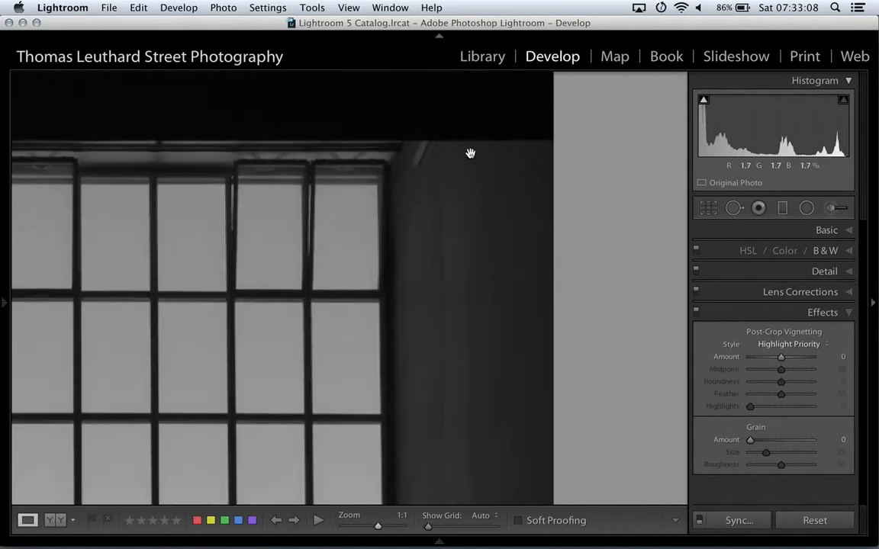
pyautogui.click(469, 149)
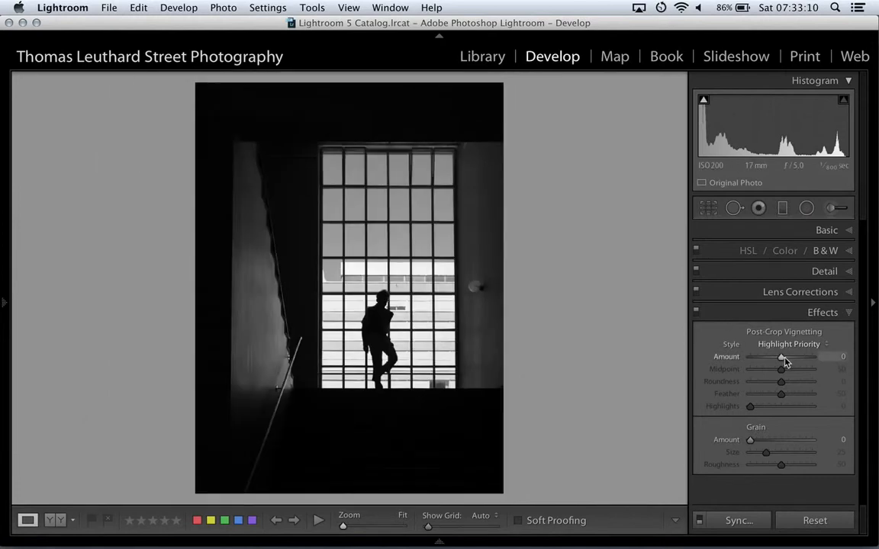
# - Give the silhouette photo a post-crop vignette with amount -25 and midpoint 45
pyautogui.moveTo(782, 357); pyautogui.dragTo(775, 360)
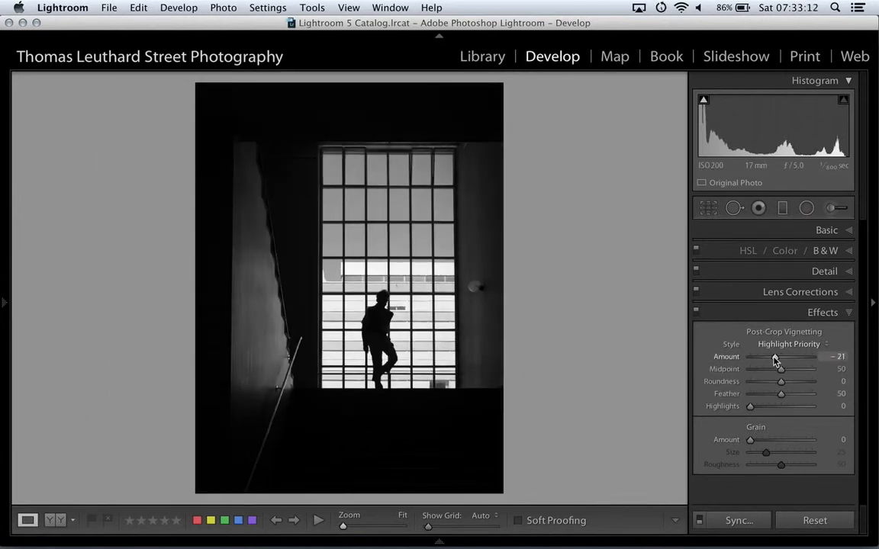
pyautogui.click(841, 369)
pyautogui.write('45')
pyautogui.press('Return')
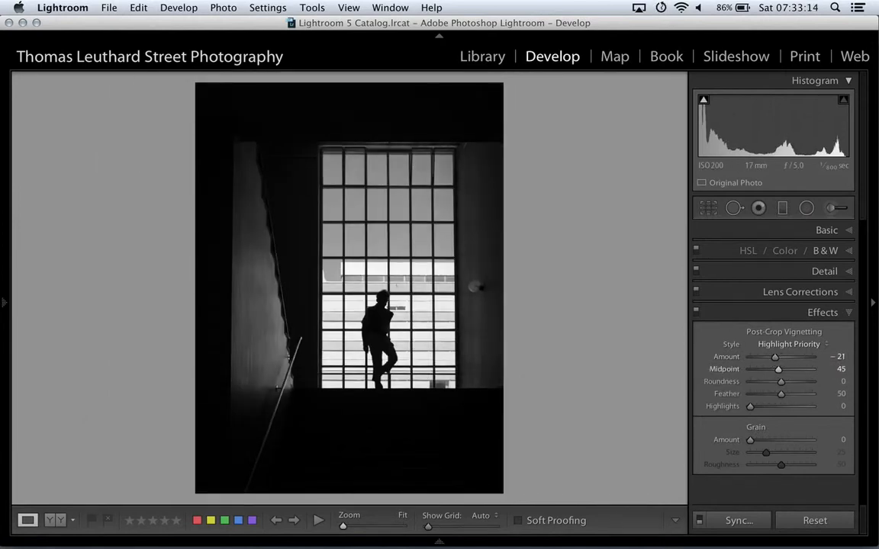
pyautogui.click(841, 357)
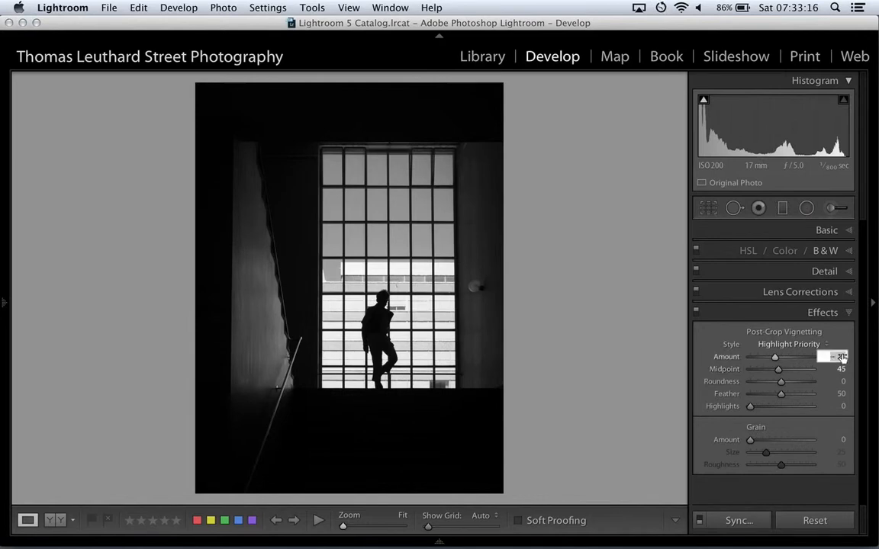
pyautogui.write('- 25')
pyautogui.press('Return')
pyautogui.click(850, 314)
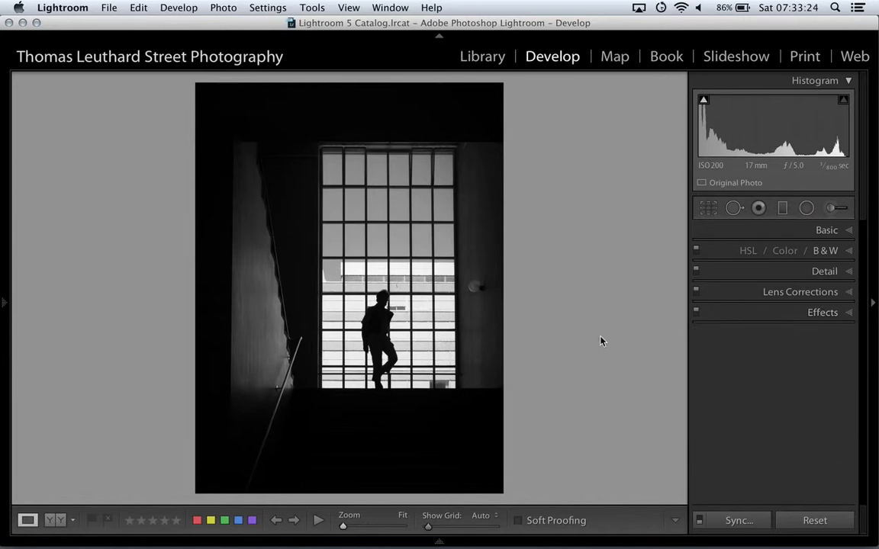
# - Start exporting the silhouette photo, cancel at the existing-file conflict, and go to the next photo, the woman walking past the brick wall
pyautogui.press('alt+shift+super')
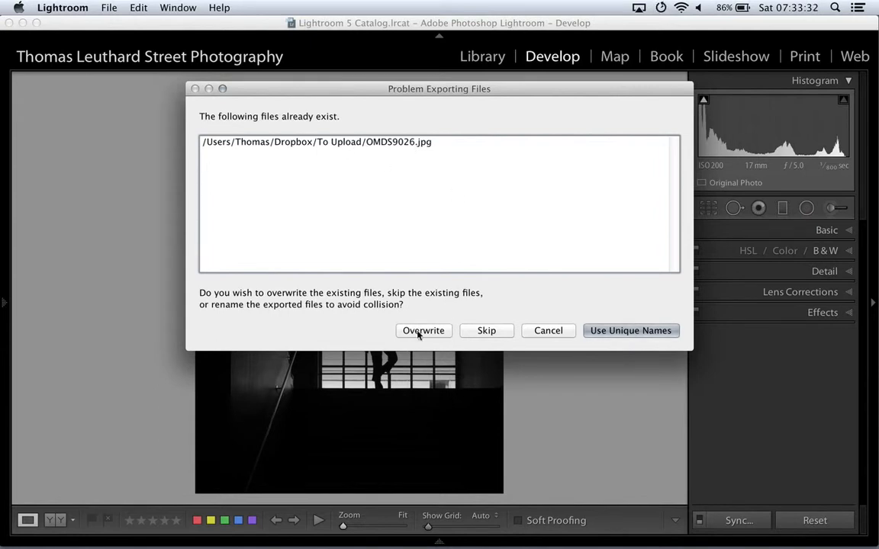
pyautogui.click(547, 333)
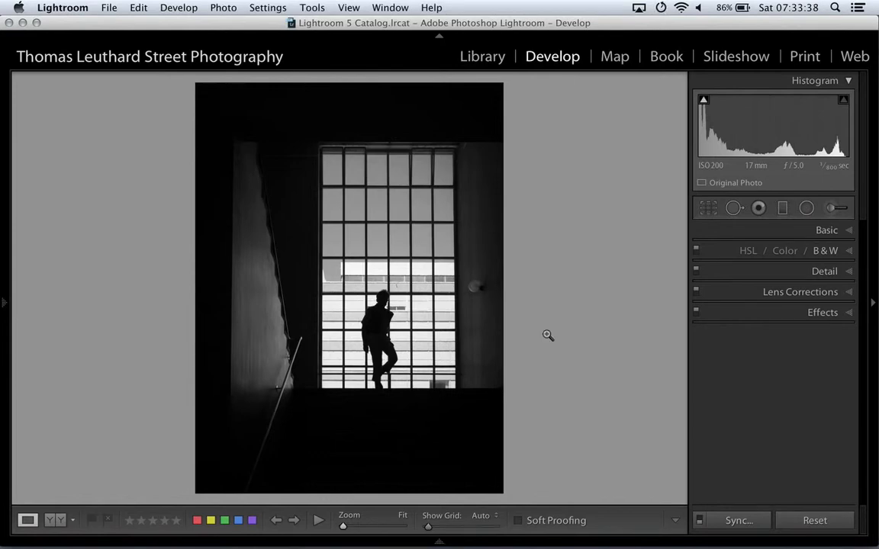
pyautogui.press('Right')
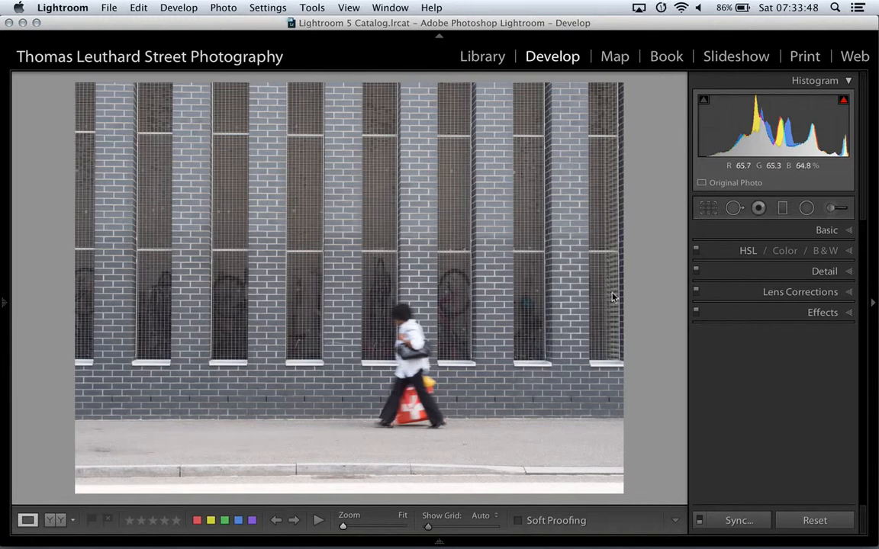
# - Crop the brick wall photo so both sides end on brick pillars and the curb and road are cut off
pyautogui.click(711, 210)
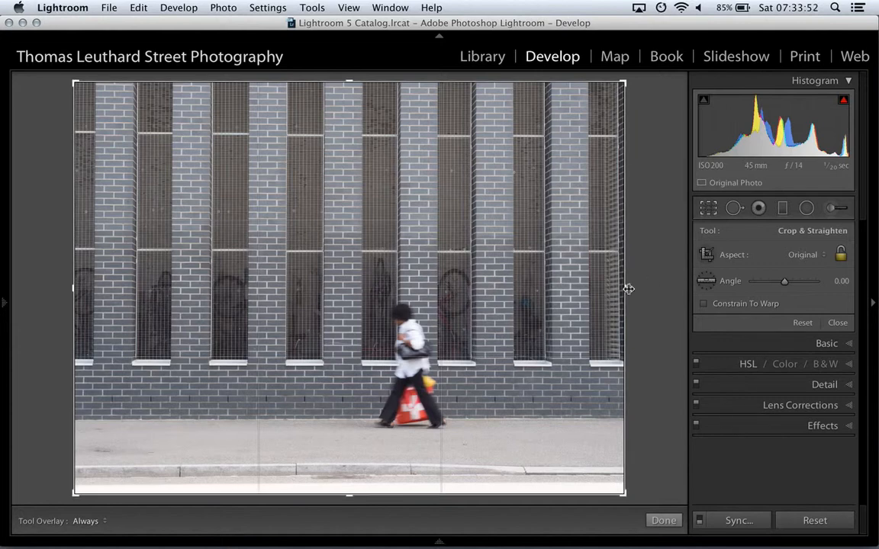
pyautogui.moveTo(627, 289); pyautogui.dragTo(607, 290)
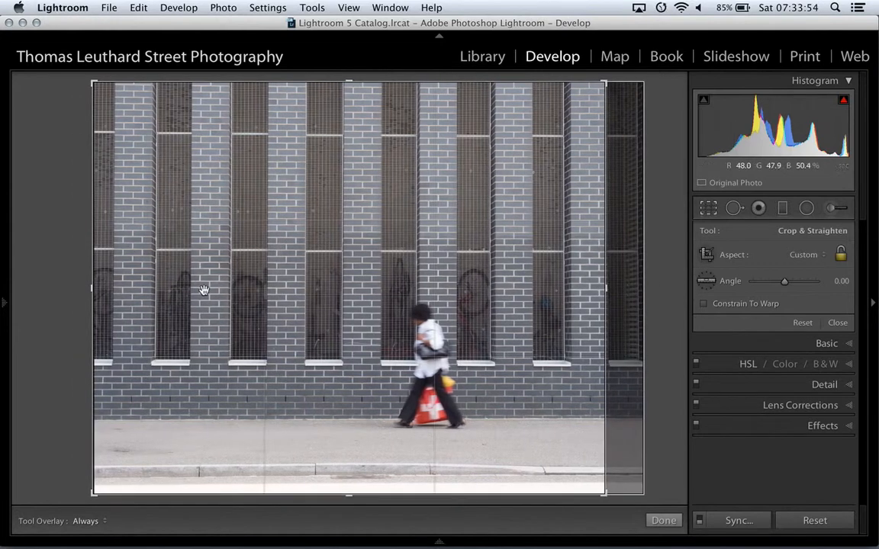
pyautogui.moveTo(92, 289); pyautogui.dragTo(103, 290)
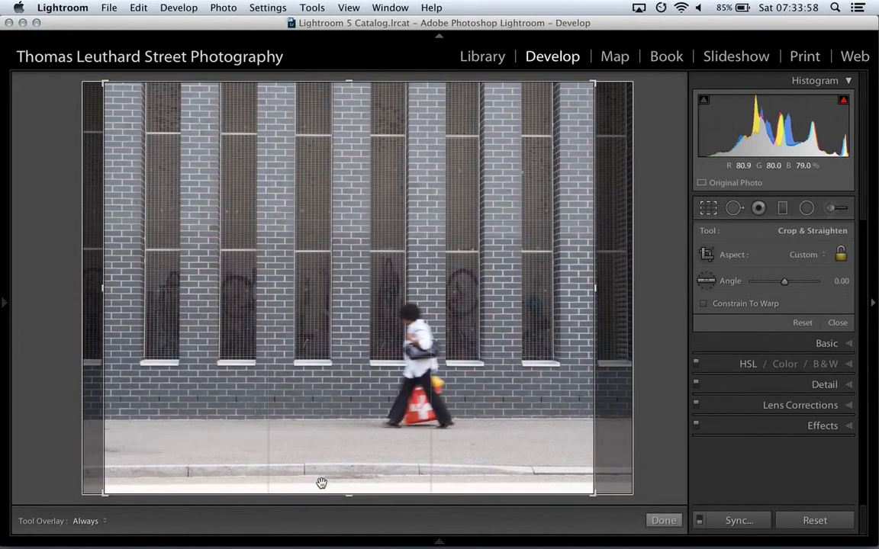
pyautogui.moveTo(347, 496); pyautogui.dragTo(348, 480)
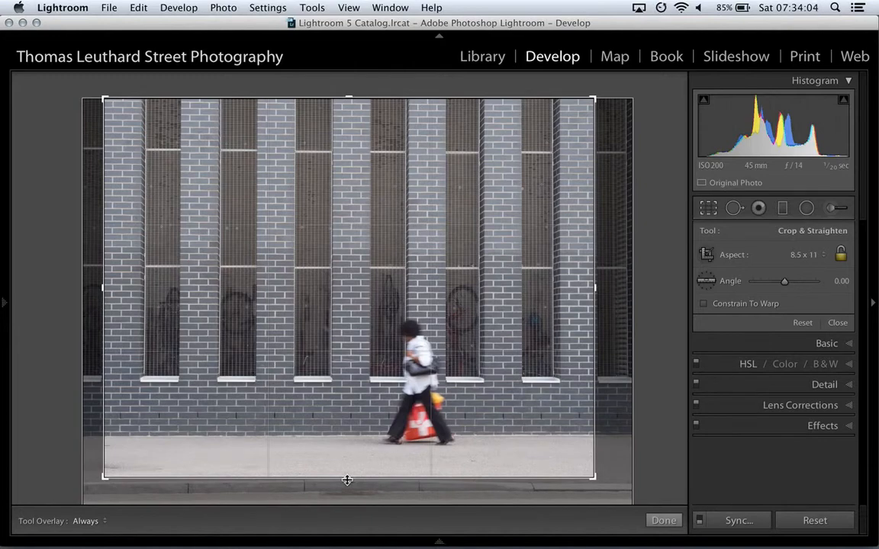
pyautogui.click(659, 521)
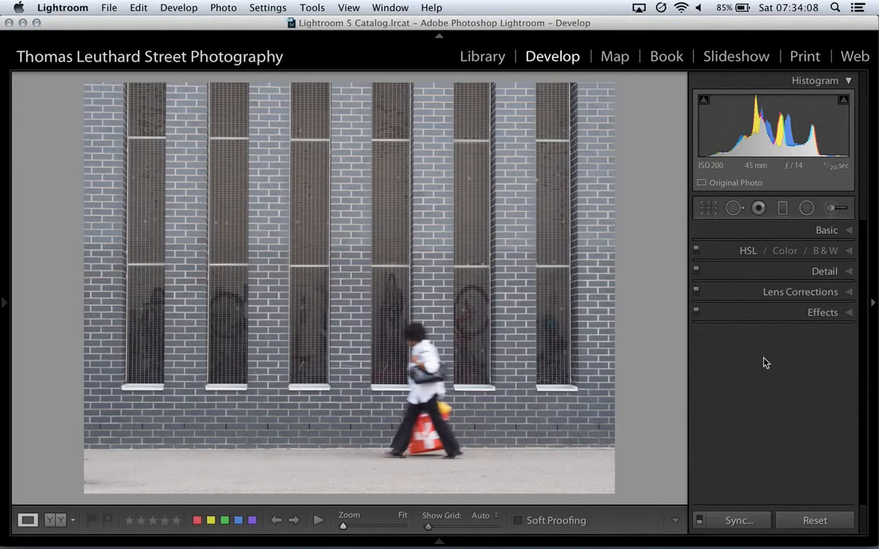
# - Convert the brick wall photo to black and white and set its contrast and clarity to +15 each
pyautogui.click(826, 230)
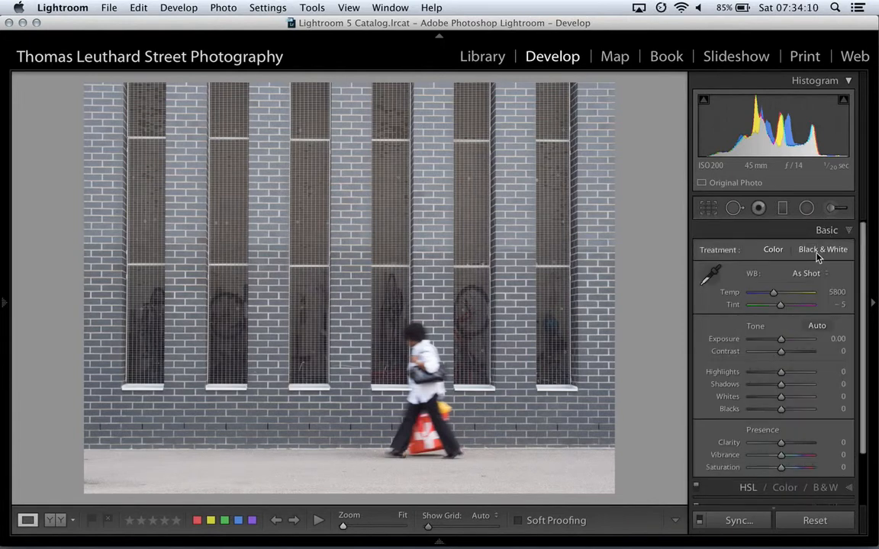
pyautogui.click(828, 252)
pyautogui.click(838, 352)
pyautogui.write('15')
pyautogui.press('Return')
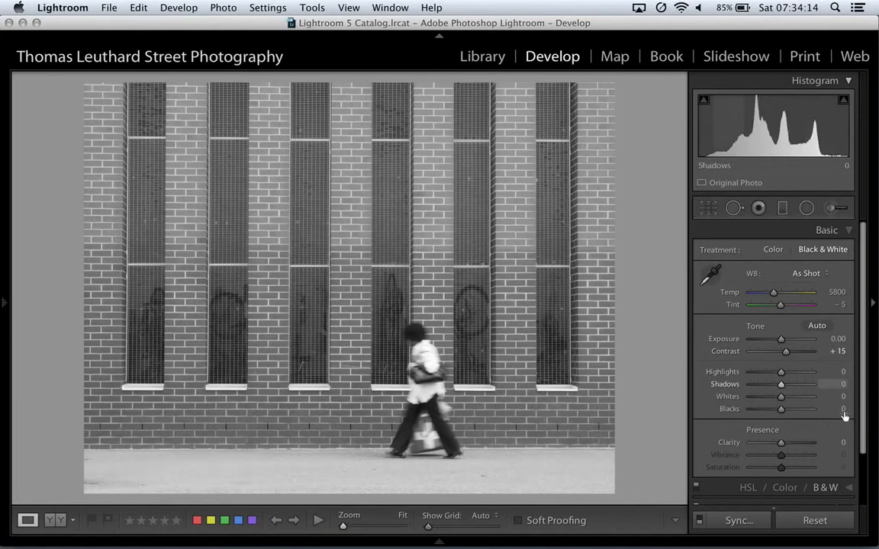
pyautogui.click(840, 443)
pyautogui.write('15')
pyautogui.press('Return')
# - Straighten the brick wall photo's perspective with the Full Upright correction
pyautogui.scroll(-3, 822, 396)
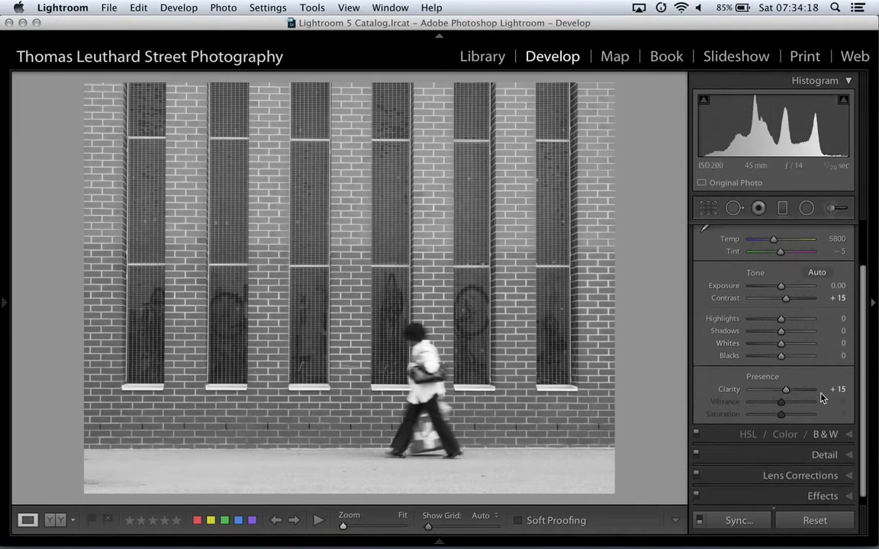
pyautogui.click(828, 468)
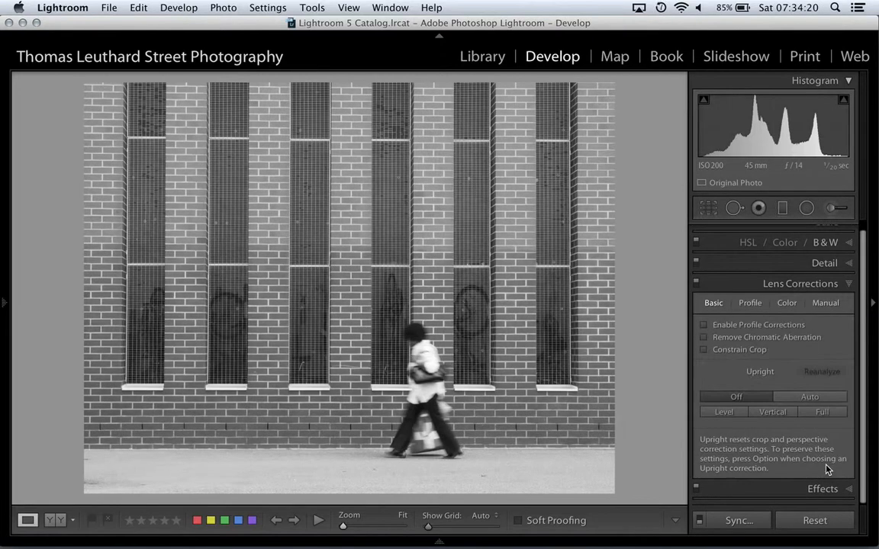
pyautogui.click(820, 412)
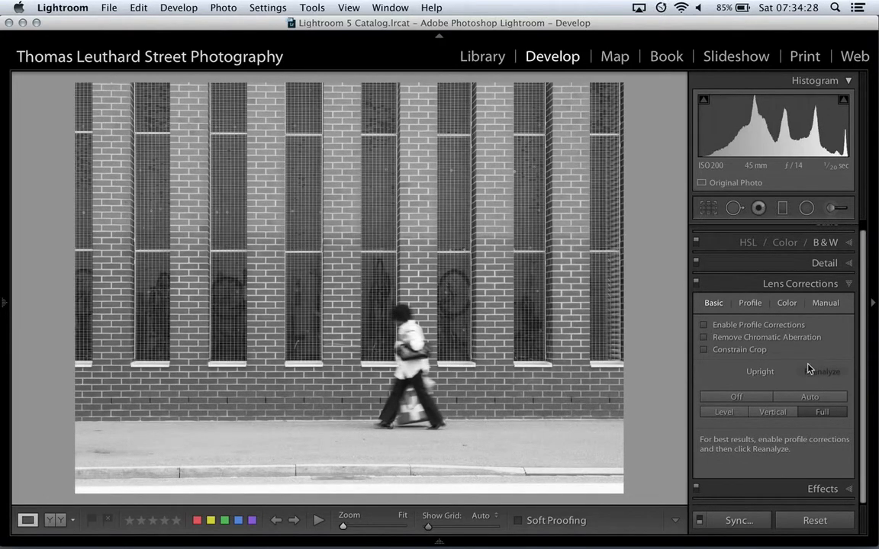
# - Crop the straightened brick wall photo again, ending on brick pillars at both sides and excluding the curb and road
pyautogui.click(709, 208)
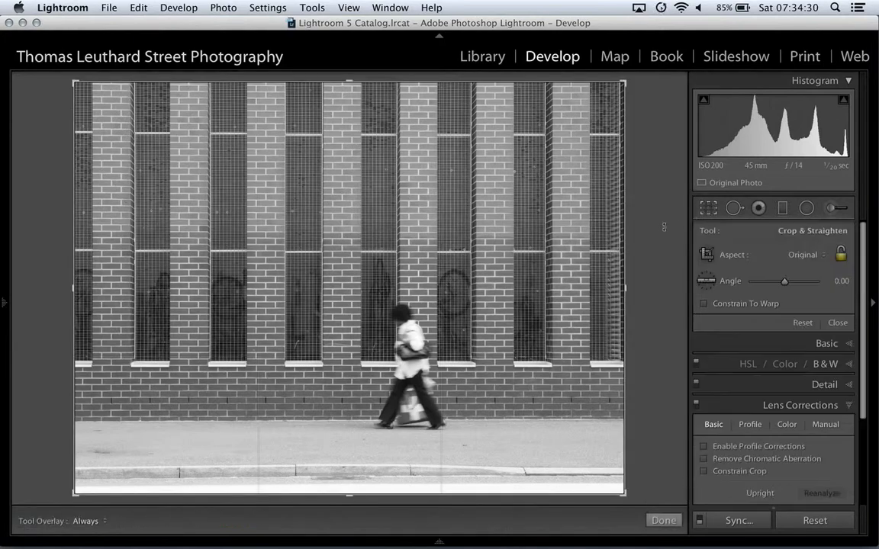
pyautogui.moveTo(627, 288); pyautogui.dragTo(609, 289)
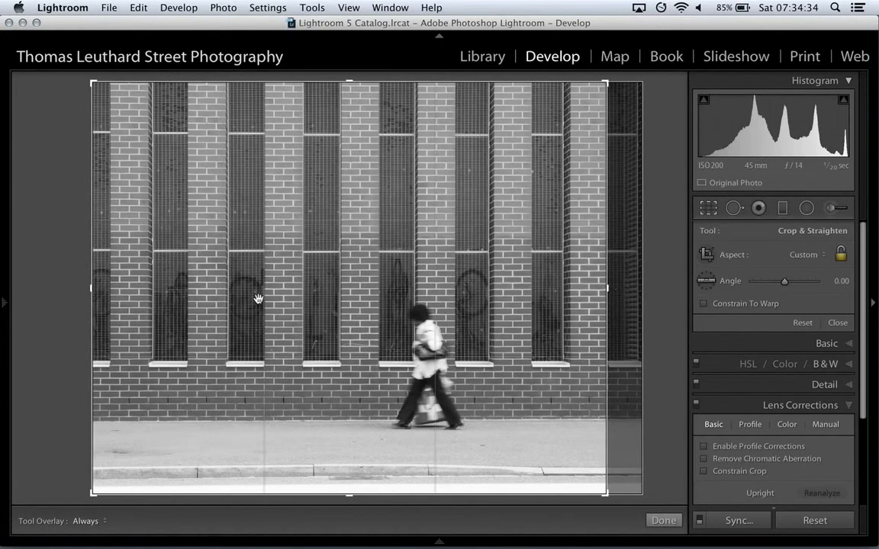
pyautogui.moveTo(92, 289); pyautogui.dragTo(103, 288)
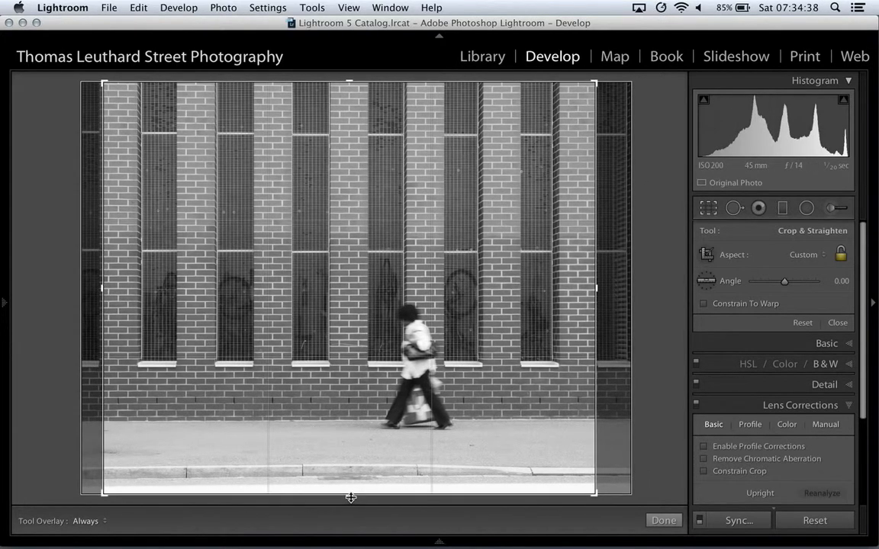
pyautogui.moveTo(350, 497); pyautogui.dragTo(350, 476)
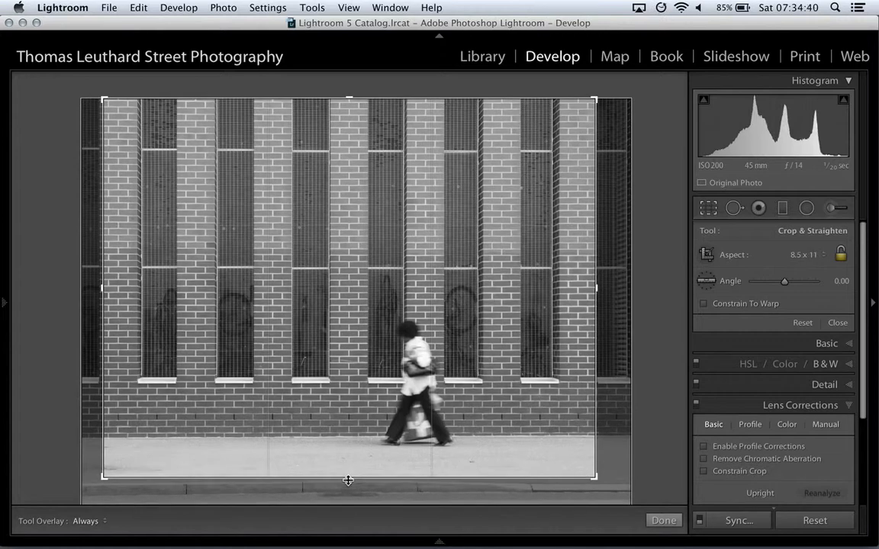
pyautogui.click(657, 522)
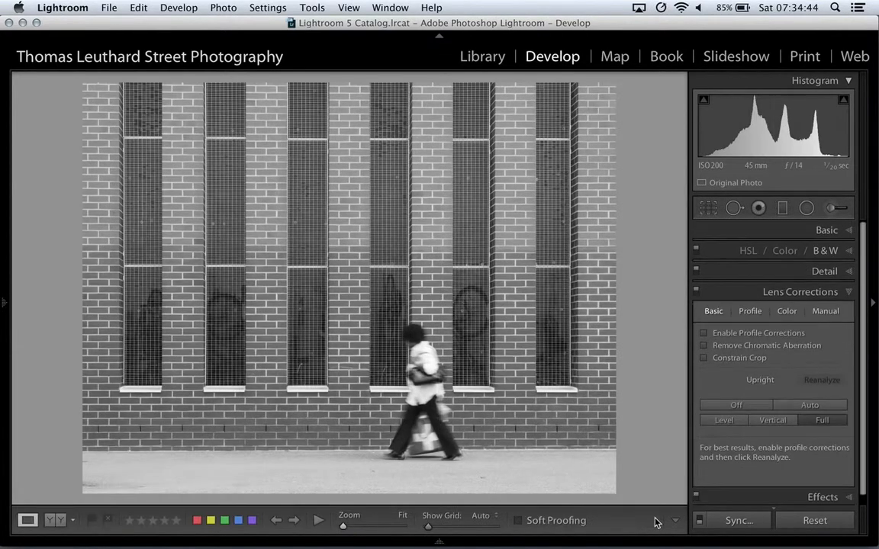
# - Give the brick wall photo a post-crop vignette with amount -24 and midpoint 45
pyautogui.click(820, 491)
pyautogui.moveTo(780, 357); pyautogui.dragTo(774, 357)
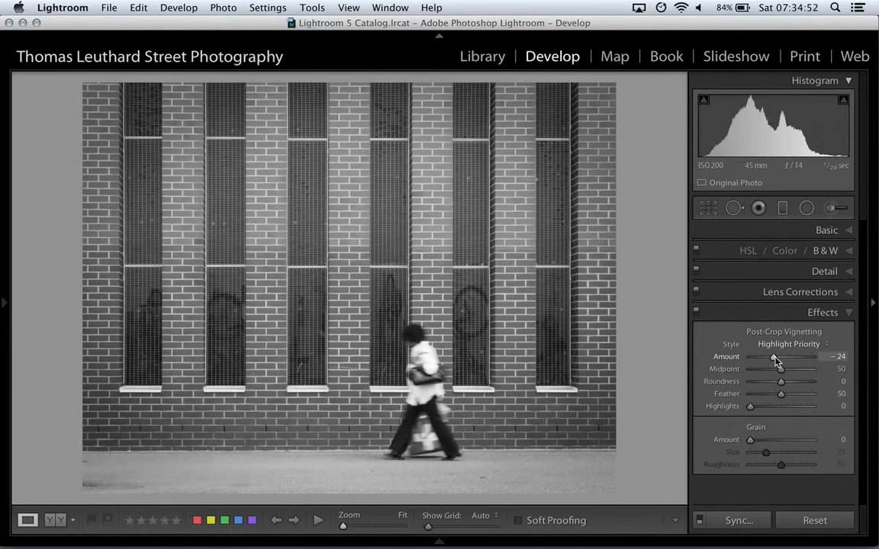
pyautogui.click(839, 369)
pyautogui.write('45')
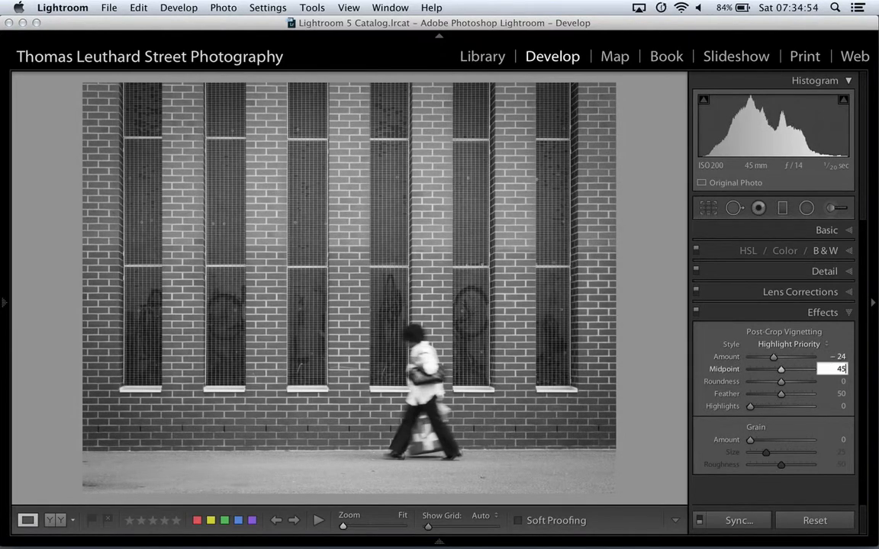
pyautogui.press('Return')
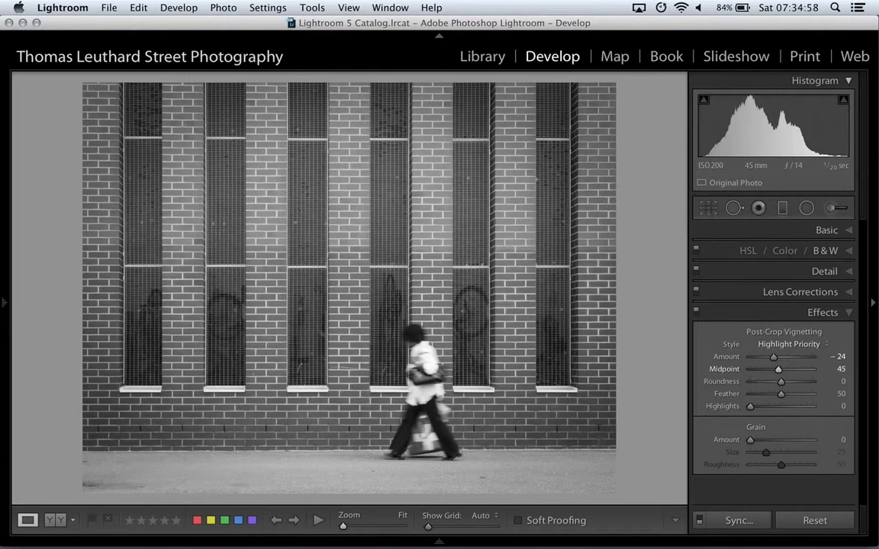
# - Switch to Microsoft PowerPoint
pyautogui.press('super+Tab')
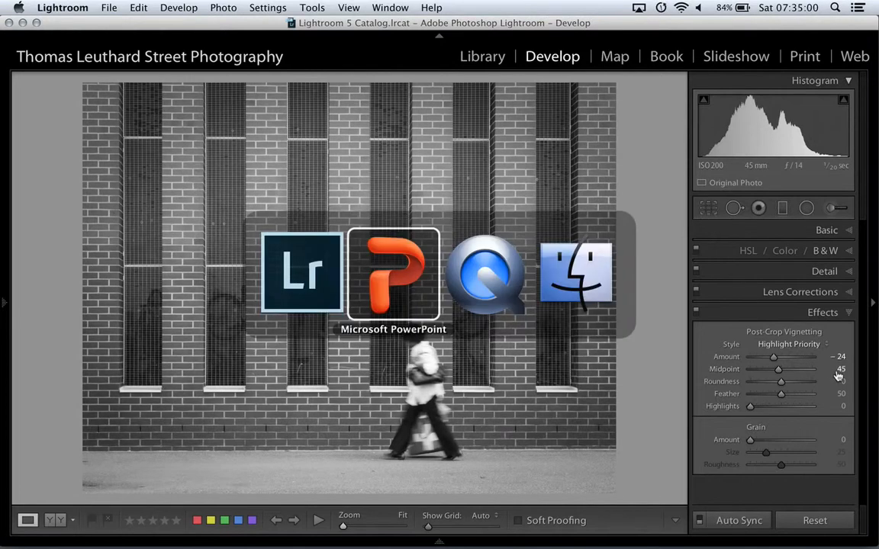